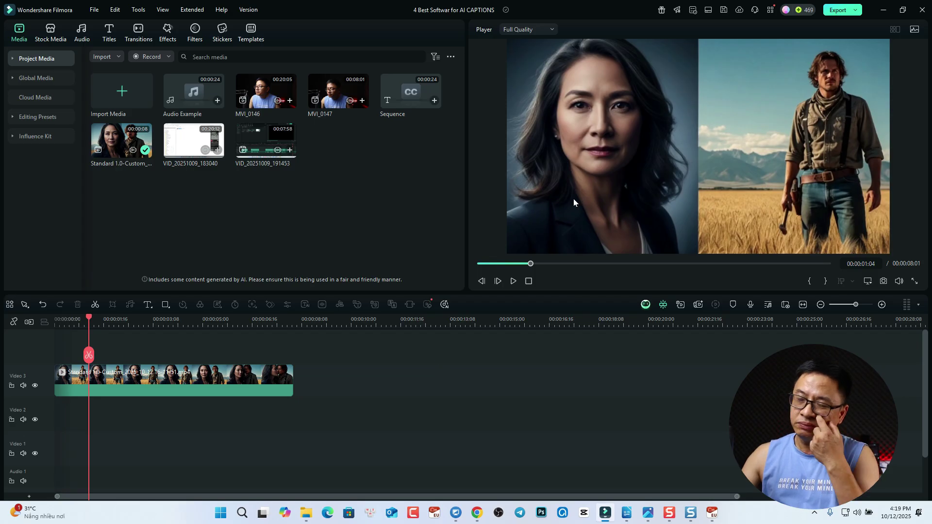
# Step: View and dismiss the version info, then play the kissing clip from 00:00:00:00 and stop it
pyautogui.click(247, 9)
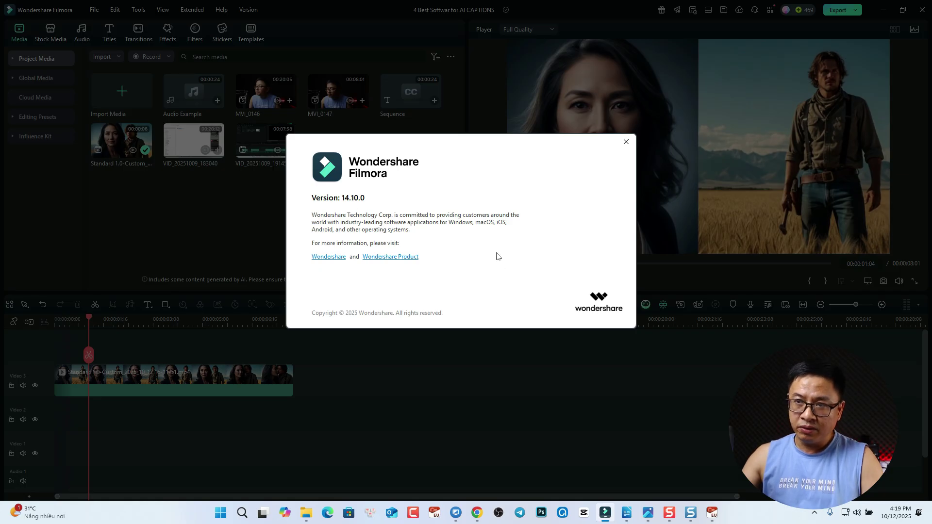
pyautogui.click(625, 144)
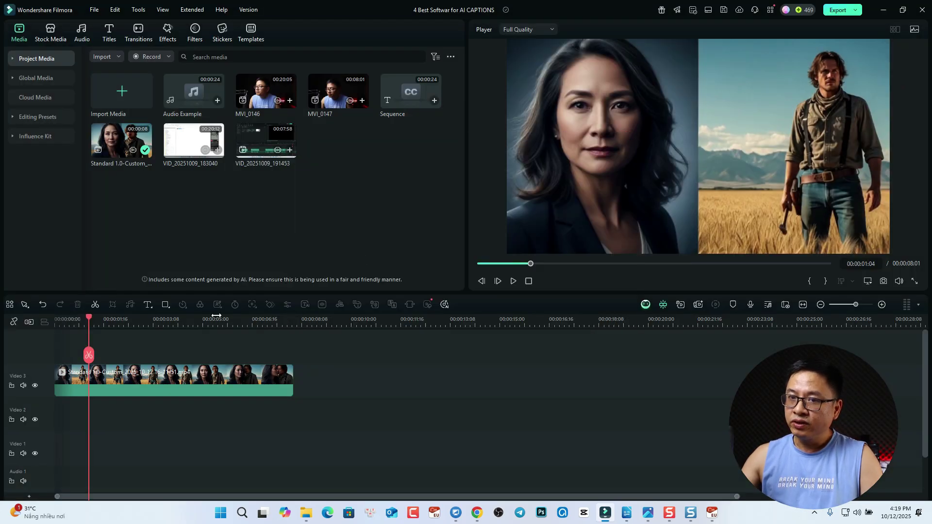
pyautogui.moveTo(88, 316); pyautogui.dragTo(51, 321)
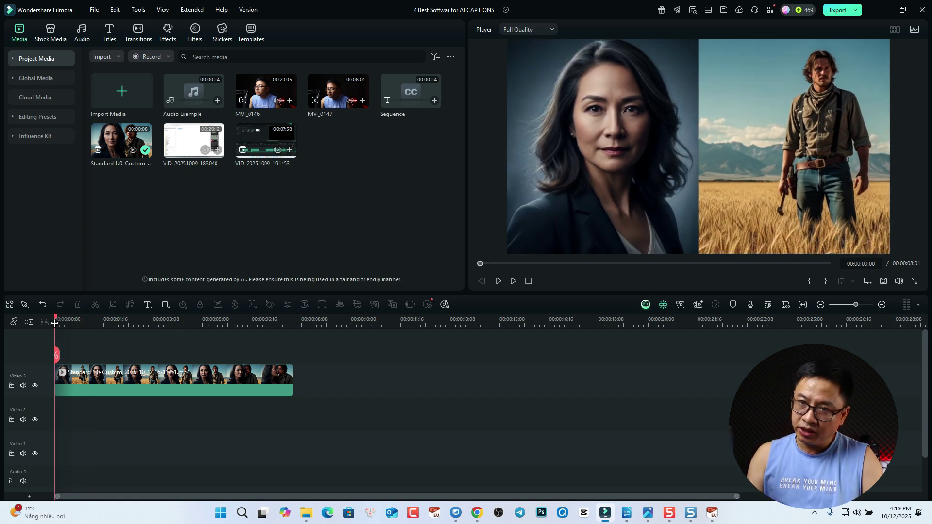
pyautogui.press('space')
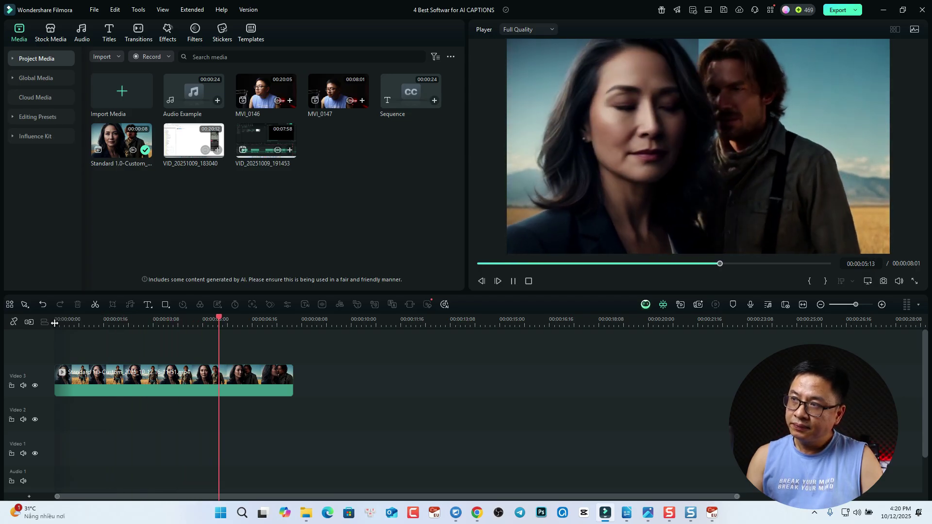
pyautogui.press('space')
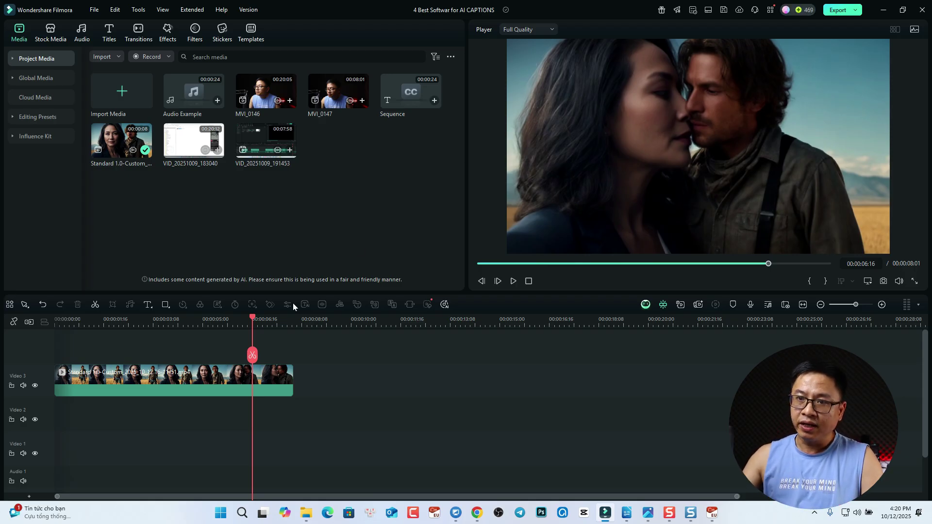
# Step: Delete the kissing clip and show the AI Media > Image To Video results in Stock Media
pyautogui.click(190, 390)
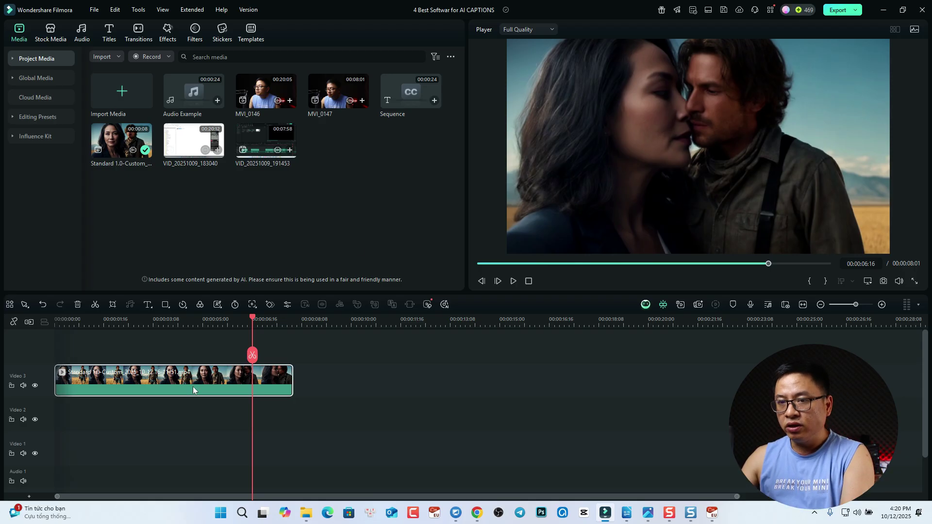
pyautogui.press('Delete')
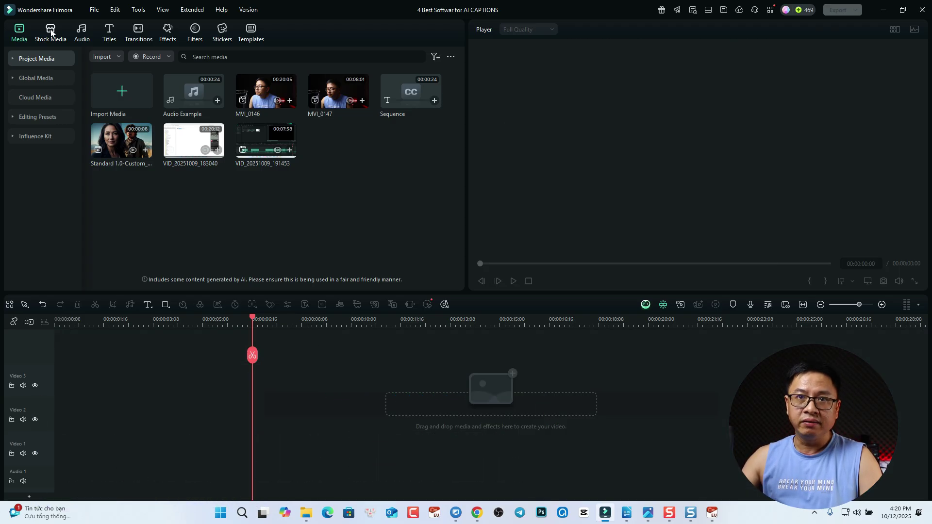
pyautogui.click(51, 33)
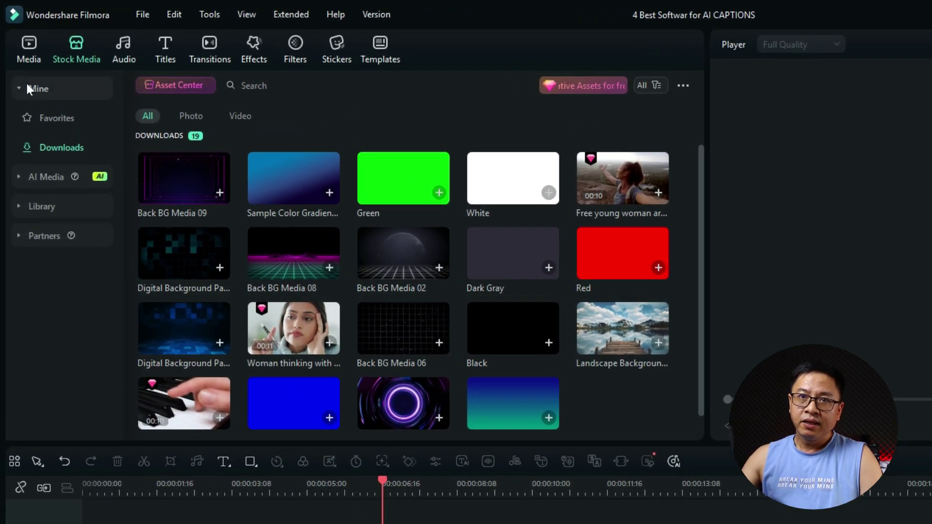
pyautogui.click(20, 89)
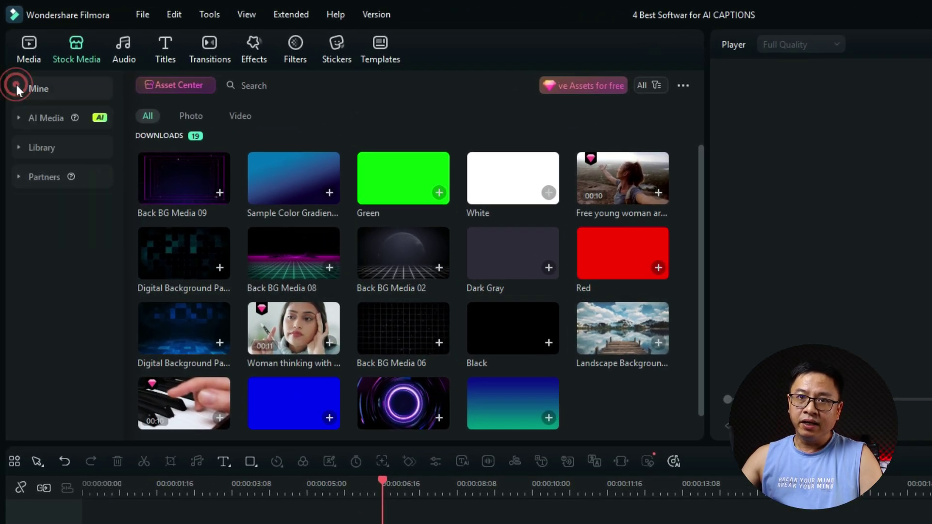
pyautogui.click(19, 119)
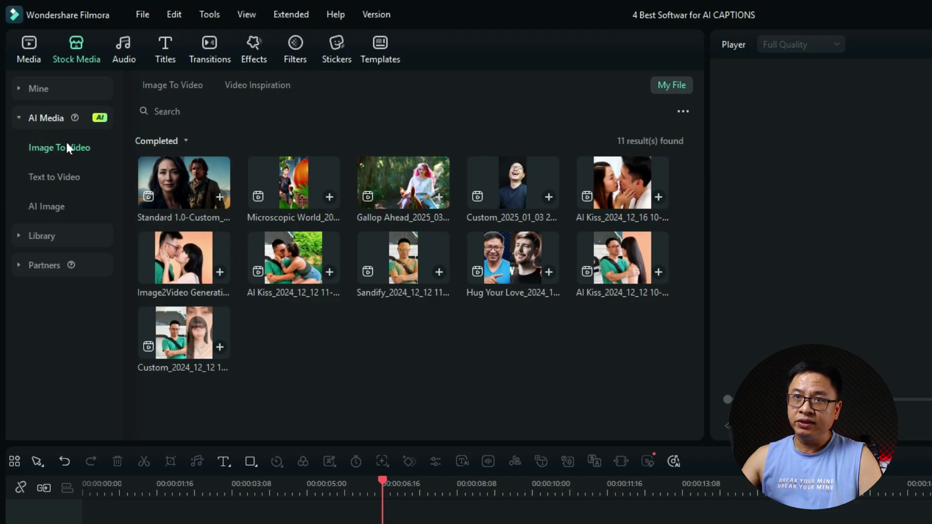
# Step: Remove the old uploaded image pair and load scene_2, the wheat-field cowboy, as the new source
pyautogui.click(178, 85)
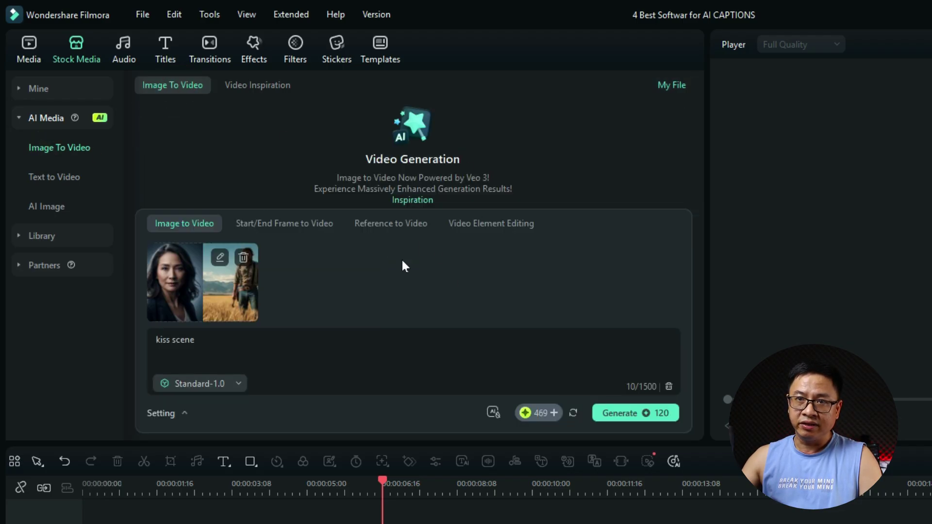
pyautogui.click(245, 257)
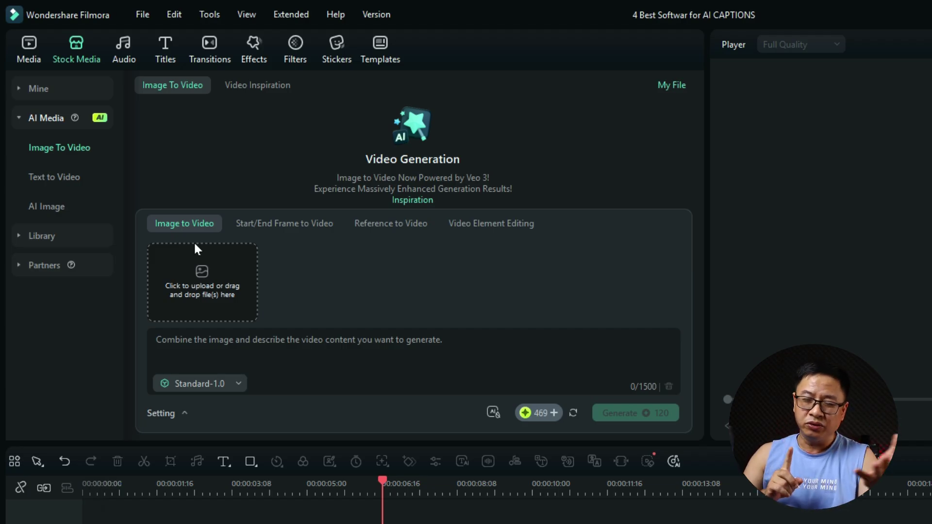
pyautogui.click(195, 277)
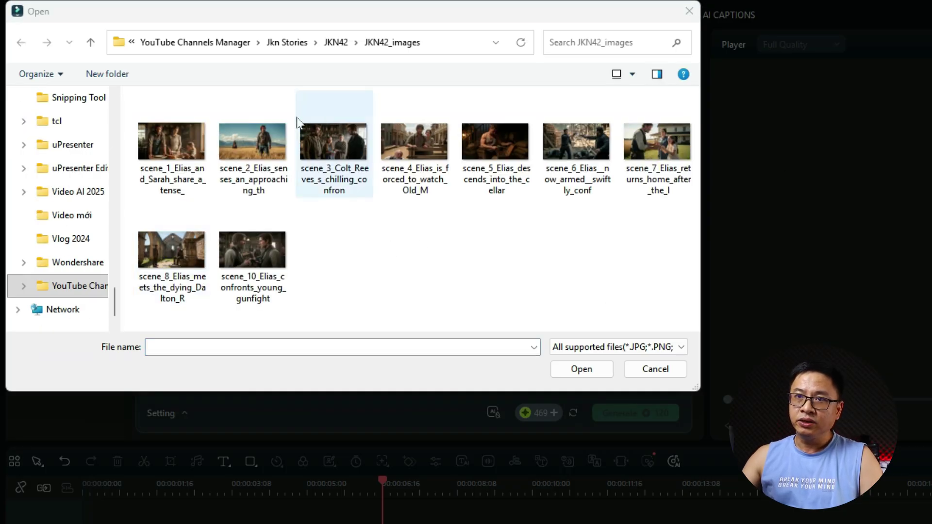
pyautogui.click(243, 154)
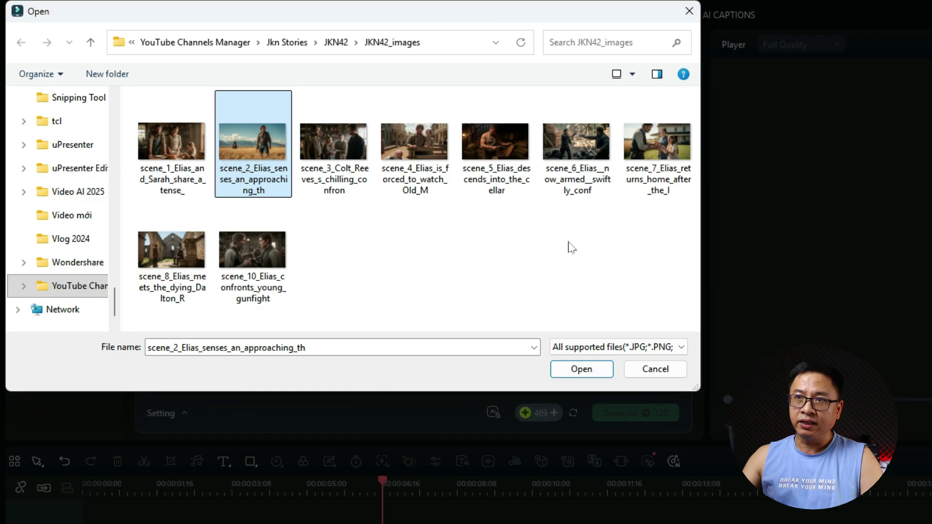
pyautogui.click(581, 370)
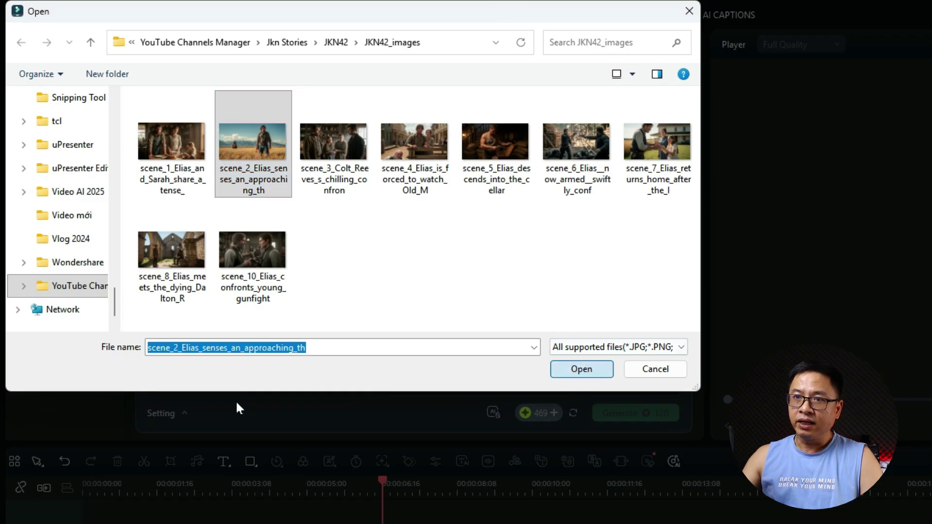
pyautogui.click(582, 370)
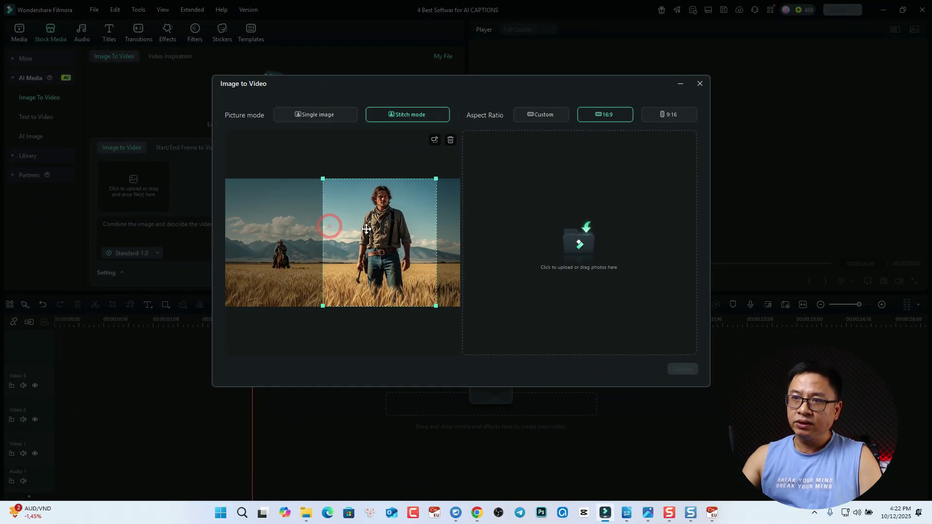
# Step: Frame the crop box around the cowboy in the first image, staying in stitch mode
pyautogui.moveTo(332, 226); pyautogui.dragTo(371, 240)
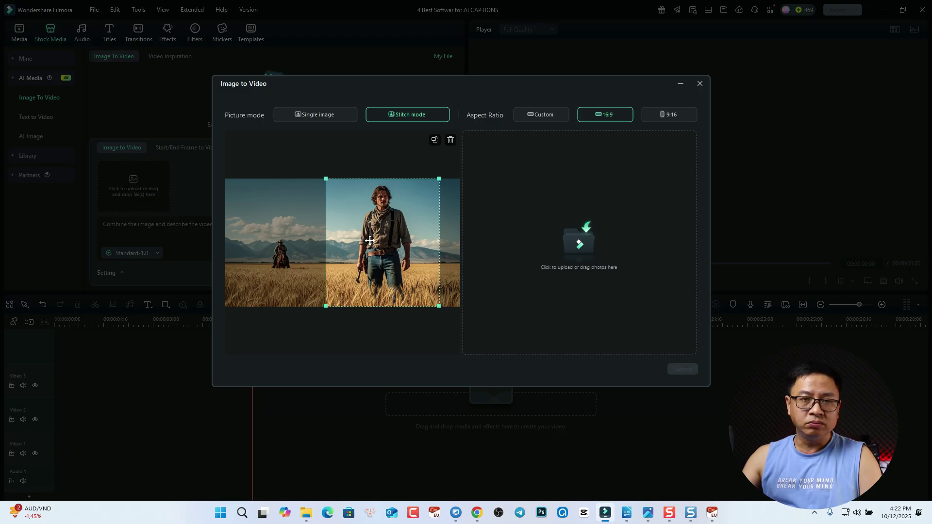
pyautogui.moveTo(371, 240); pyautogui.dragTo(369, 241)
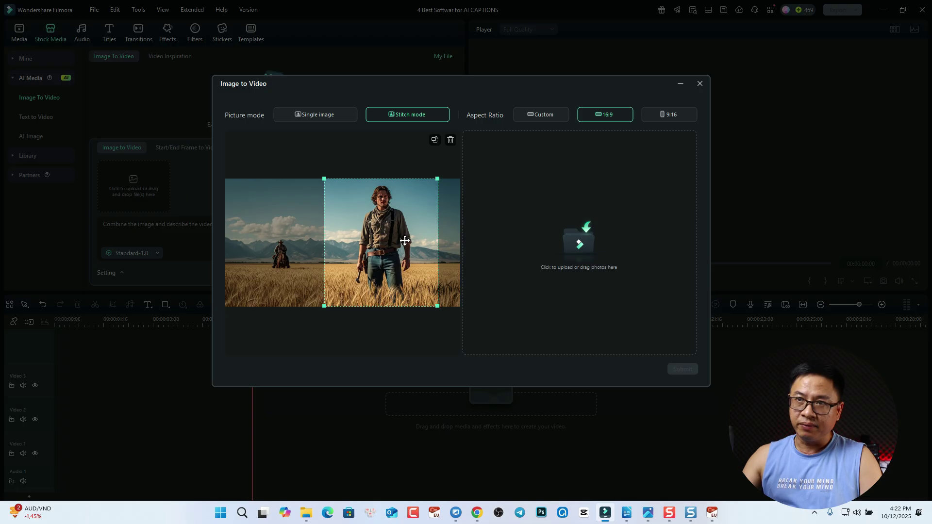
pyautogui.click(314, 114)
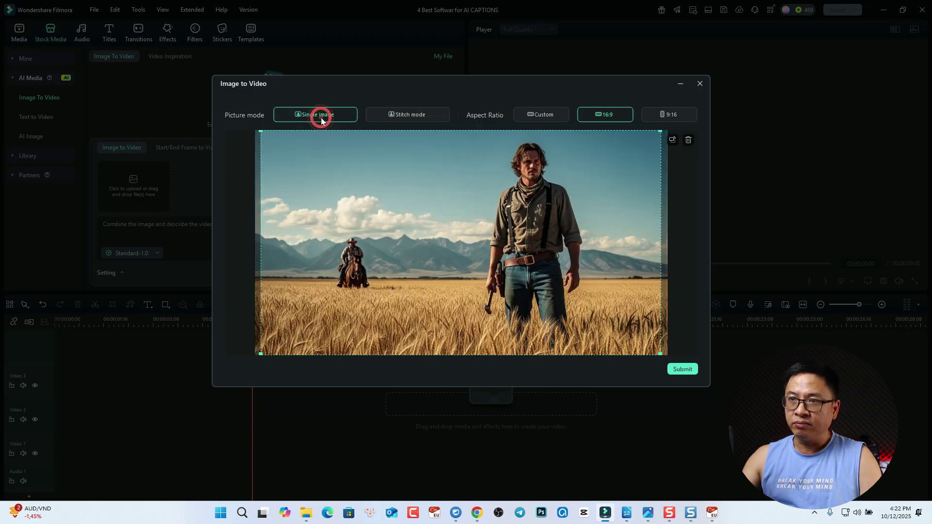
pyautogui.click(407, 114)
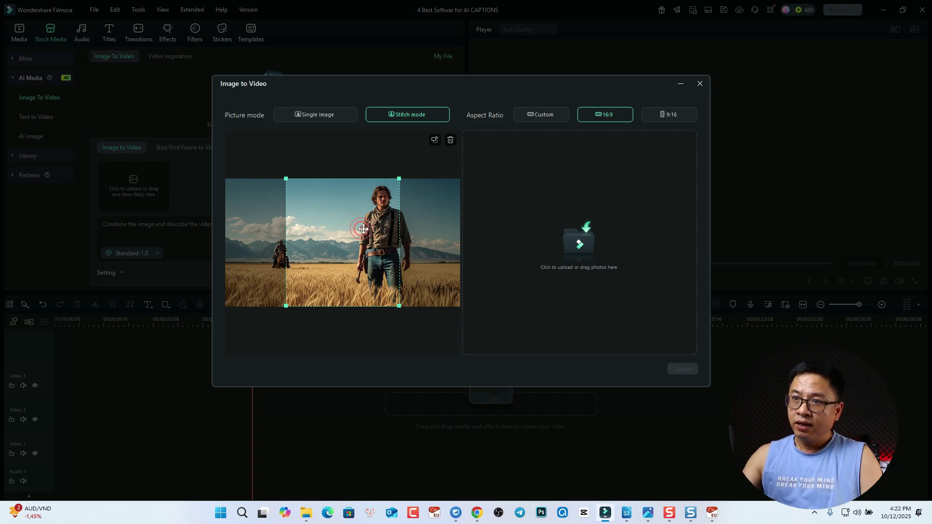
pyautogui.moveTo(361, 229); pyautogui.dragTo(395, 232)
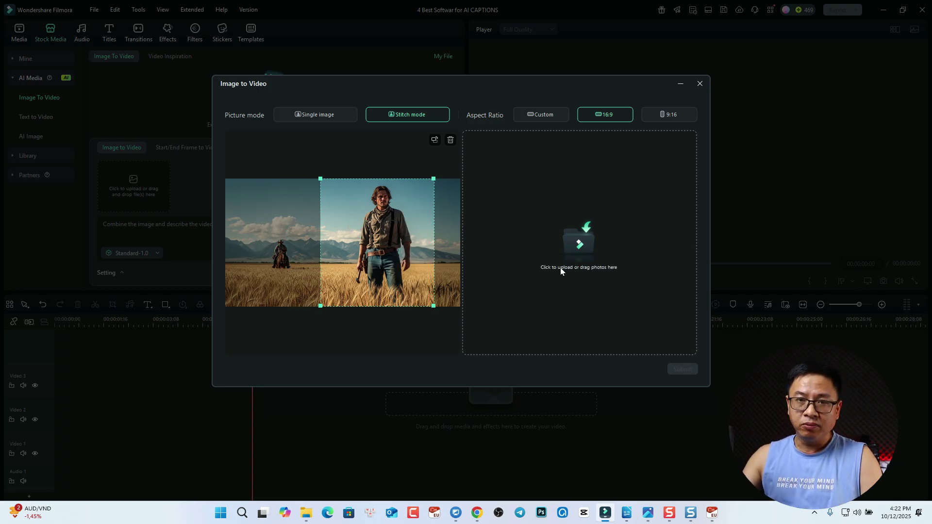
# Step: Add JKN50-1 from the JKN50 folder as the second image and frame the lead rider
pyautogui.click(575, 248)
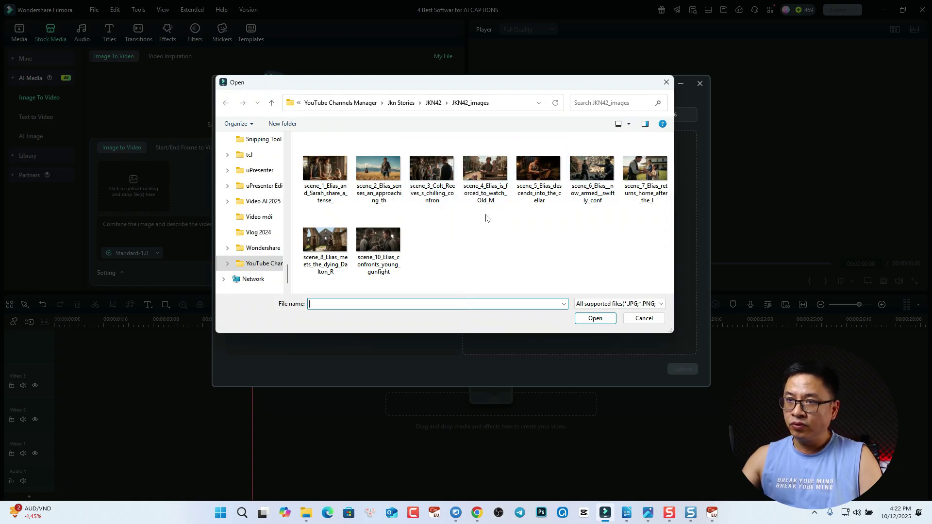
pyautogui.click(434, 103)
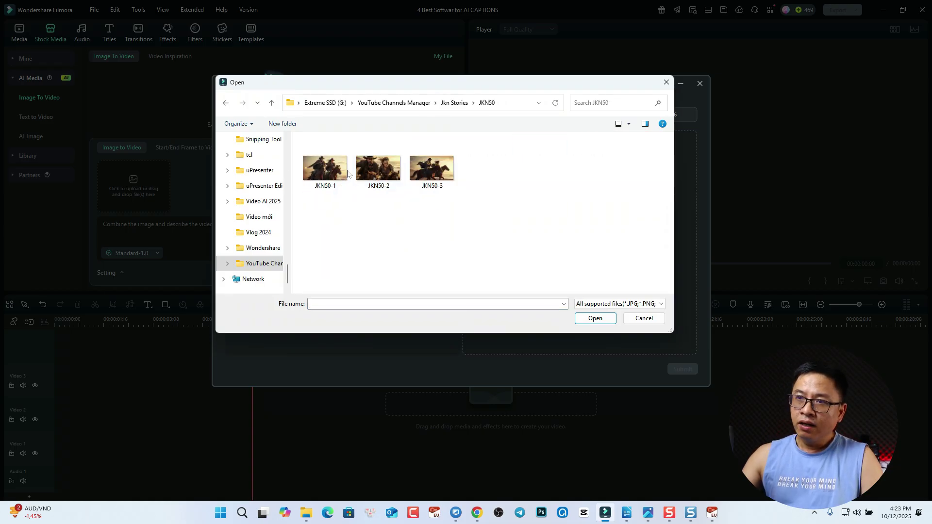
pyautogui.click(323, 174)
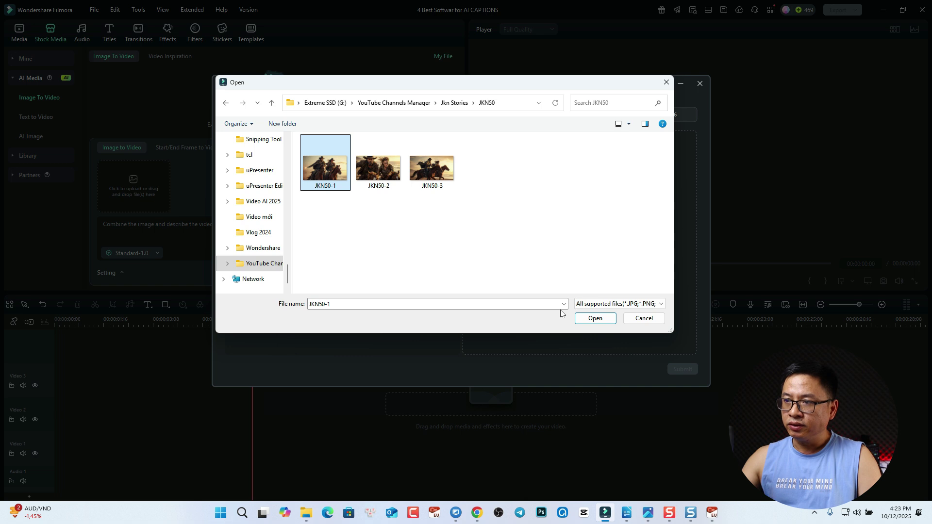
pyautogui.click(596, 318)
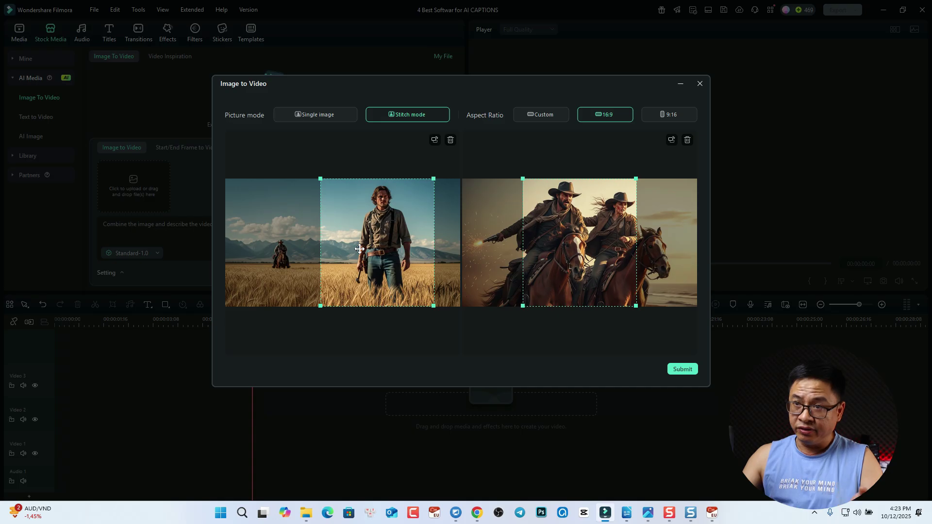
pyautogui.moveTo(564, 246); pyautogui.dragTo(530, 267)
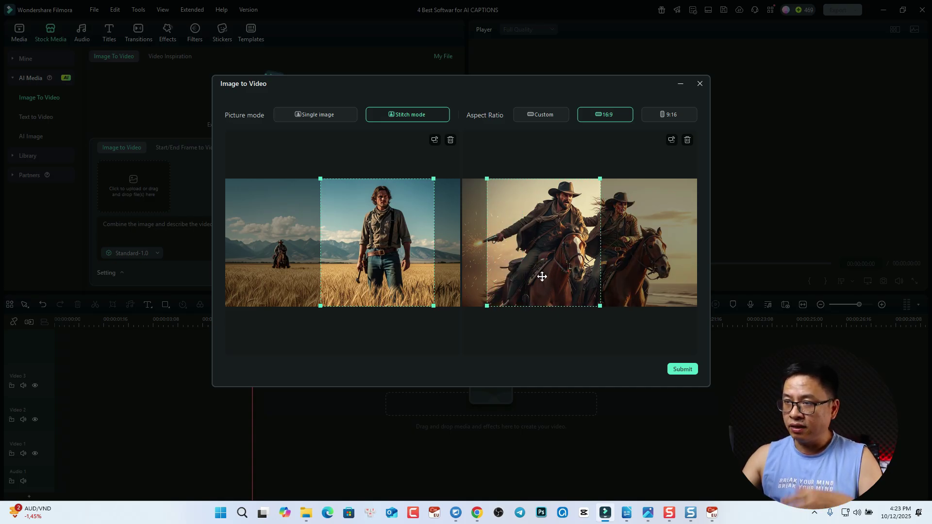
pyautogui.moveTo(548, 276); pyautogui.dragTo(545, 275)
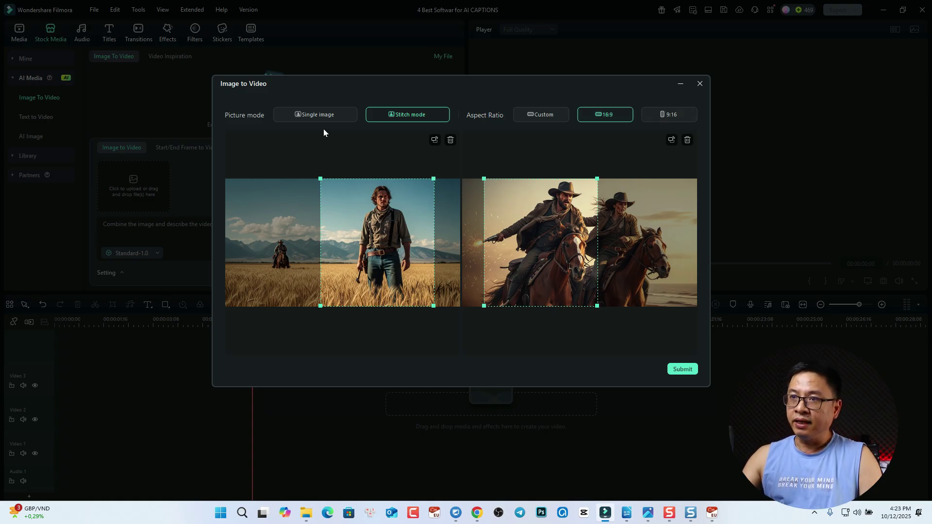
# Step: Submit the stitched pair and enter the prompt 'combine two image to create a cinematic scene.'
pyautogui.click(682, 370)
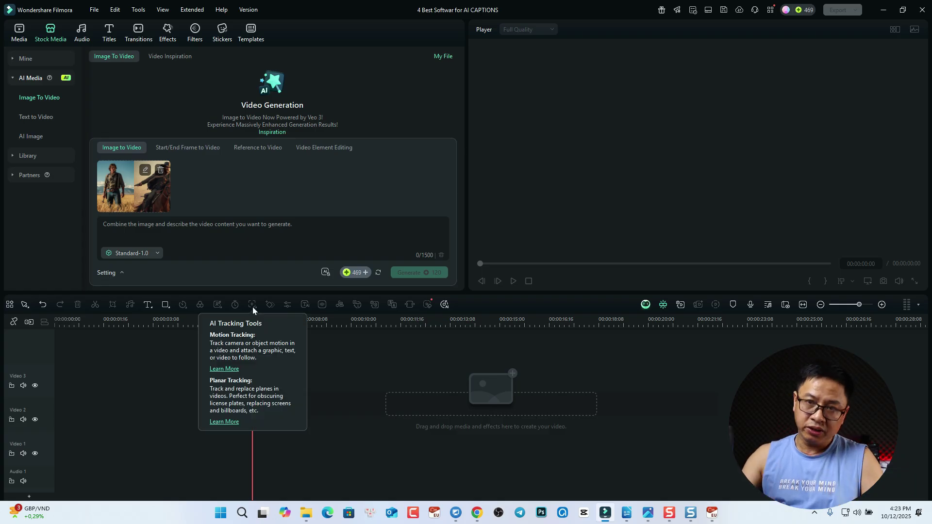
pyautogui.click(183, 233)
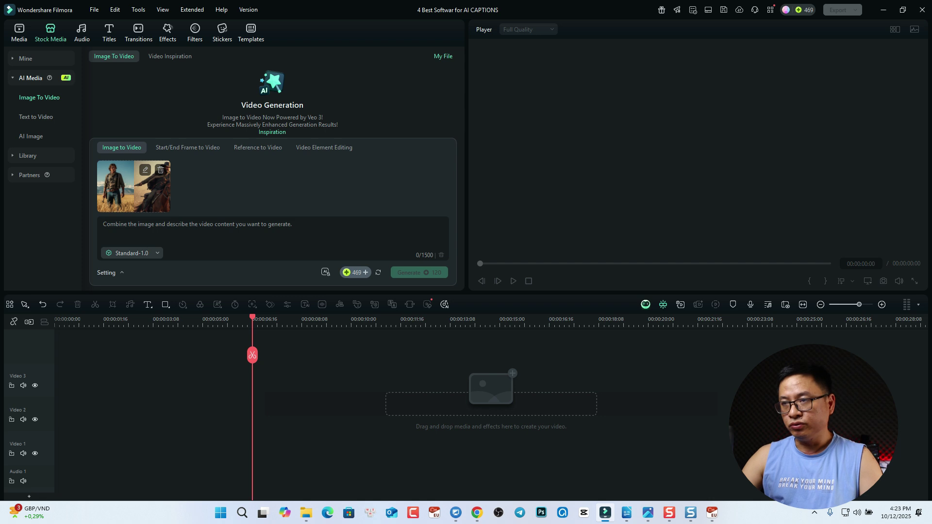
pyautogui.write('combine two image to create a cinematic scene.')
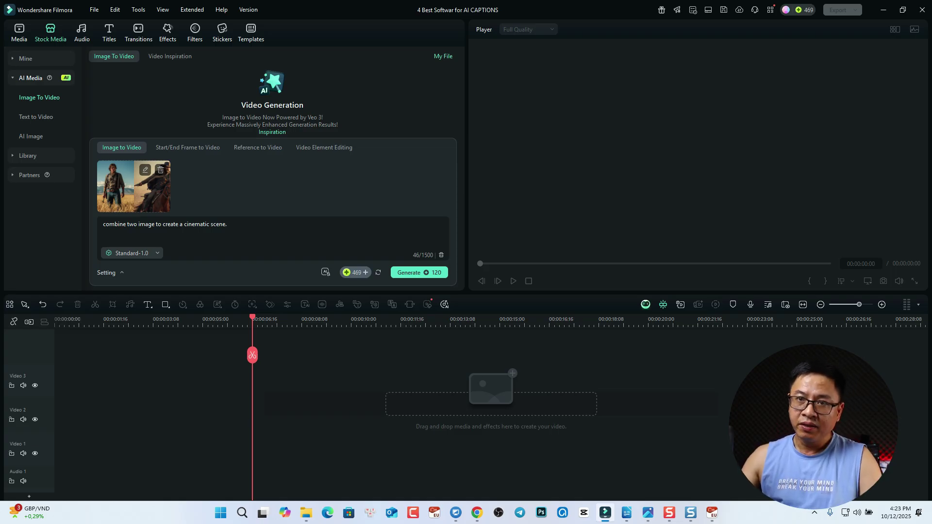
# Step: Try Veo 3 and Standard-1.0, then settle on the Standard-2.0 model at 180 credits
pyautogui.click(156, 254)
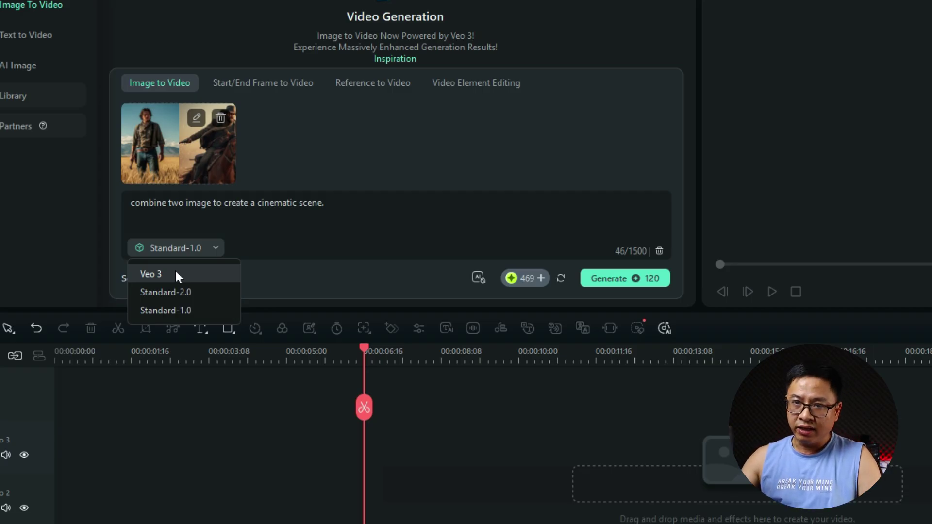
pyautogui.click(177, 276)
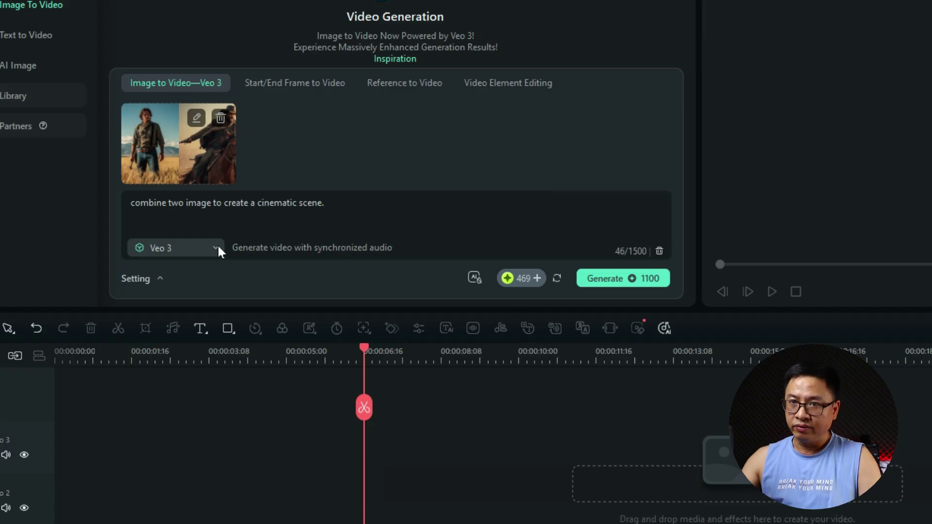
pyautogui.click(219, 250)
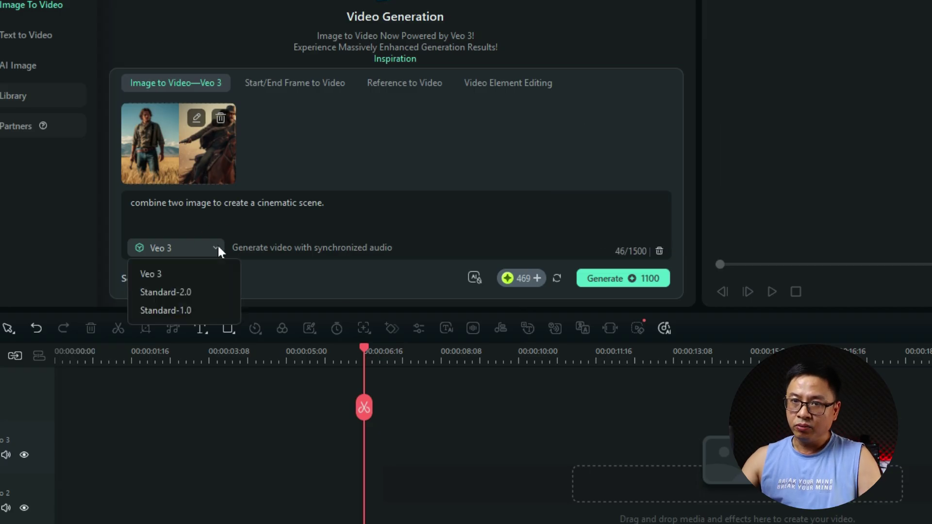
pyautogui.click(165, 292)
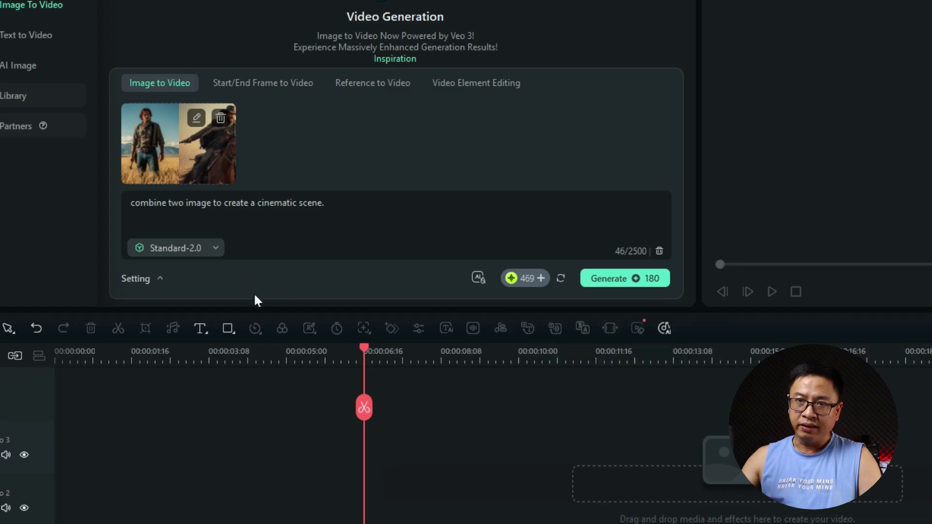
pyautogui.click(214, 249)
pyautogui.click(166, 311)
pyautogui.moveTo(624, 279)
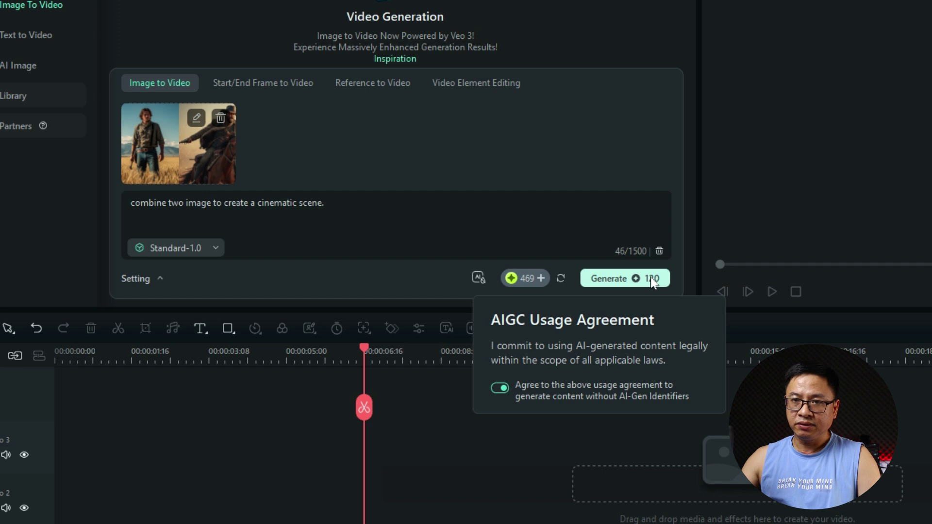
pyautogui.click(215, 249)
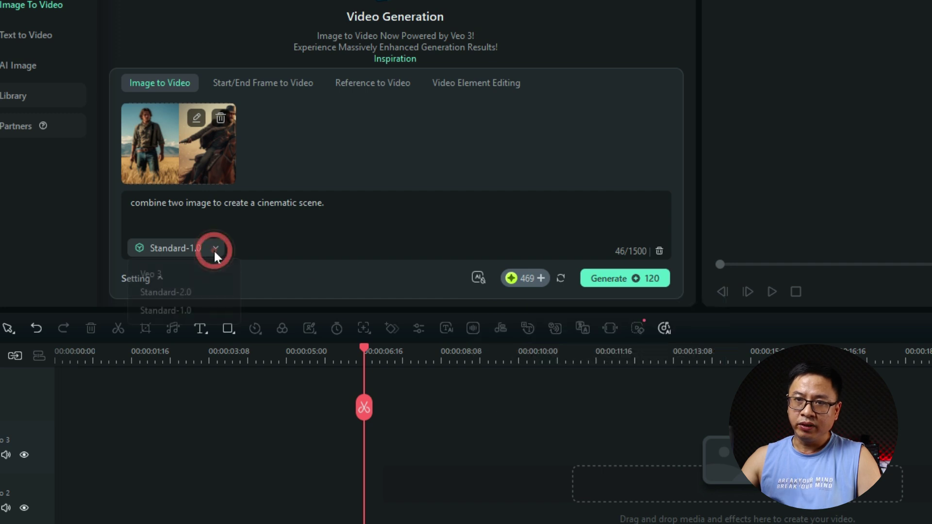
pyautogui.click(192, 289)
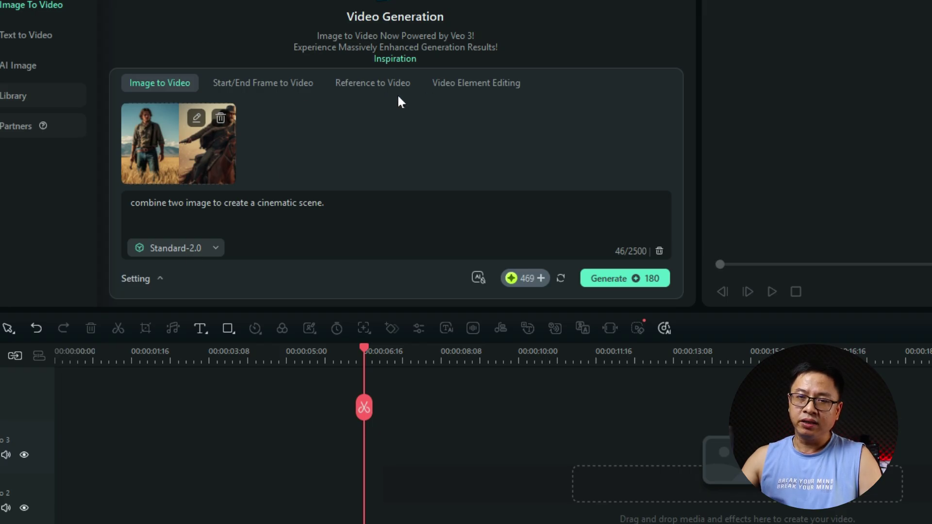
pyautogui.click(280, 82)
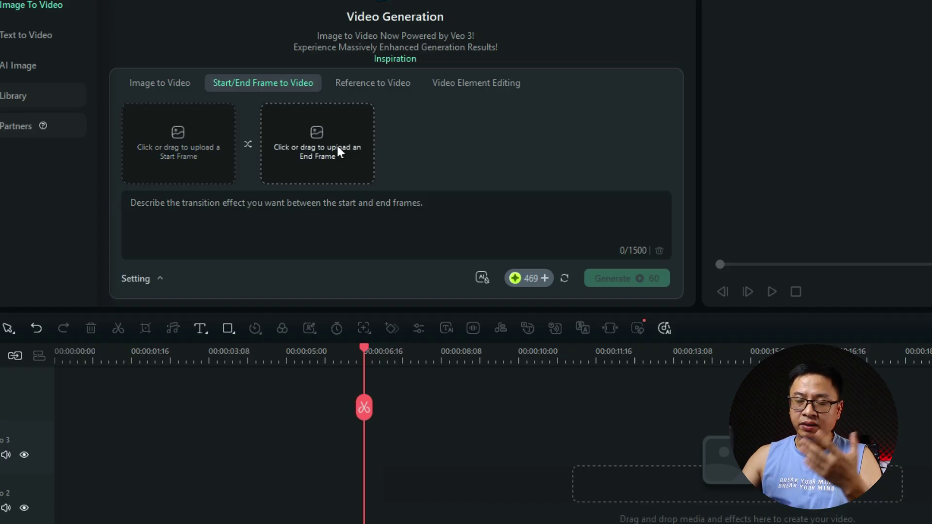
pyautogui.click(371, 84)
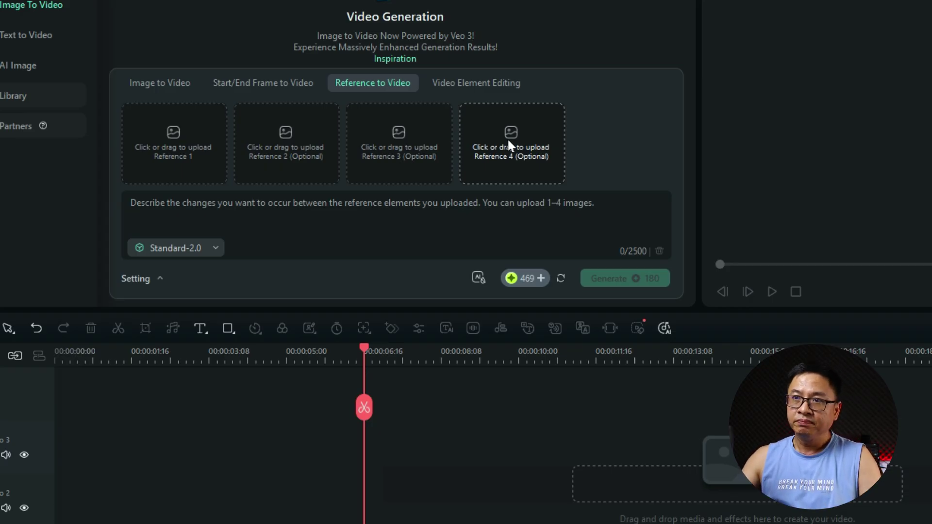
pyautogui.click(473, 82)
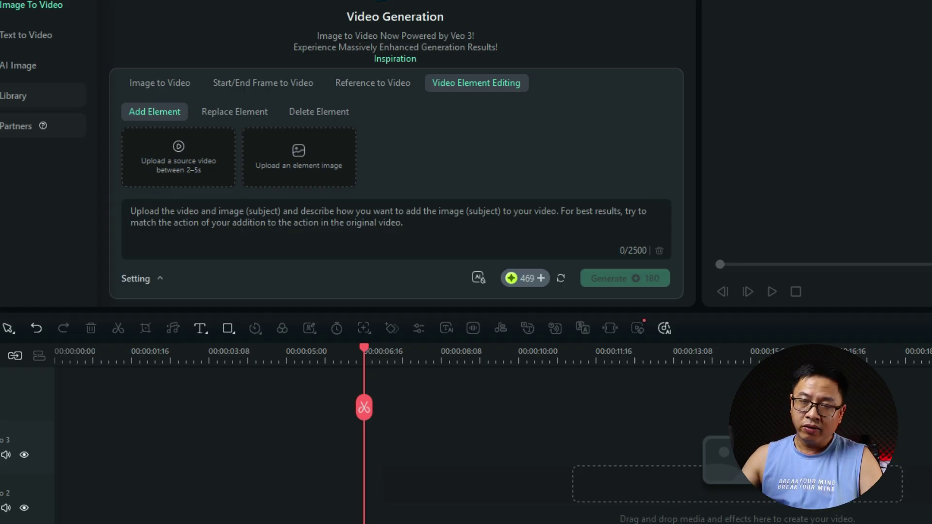
pyautogui.click(146, 87)
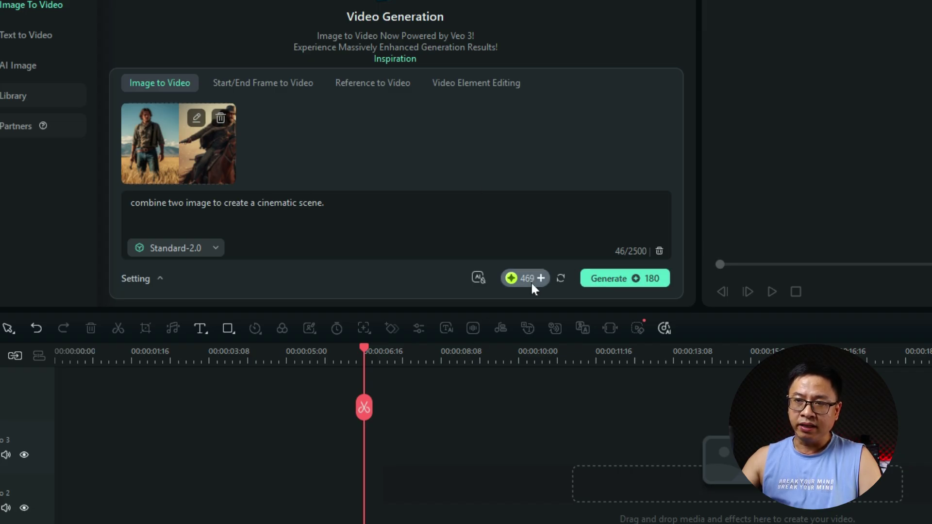
# Step: Generate the western clip and check its progress in the AI Creations Tasks list
pyautogui.click(609, 276)
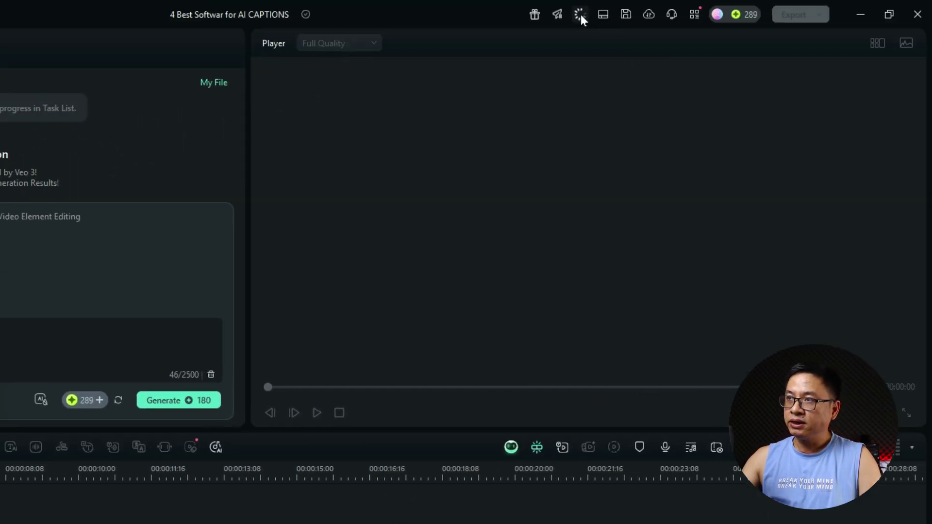
pyautogui.click(581, 14)
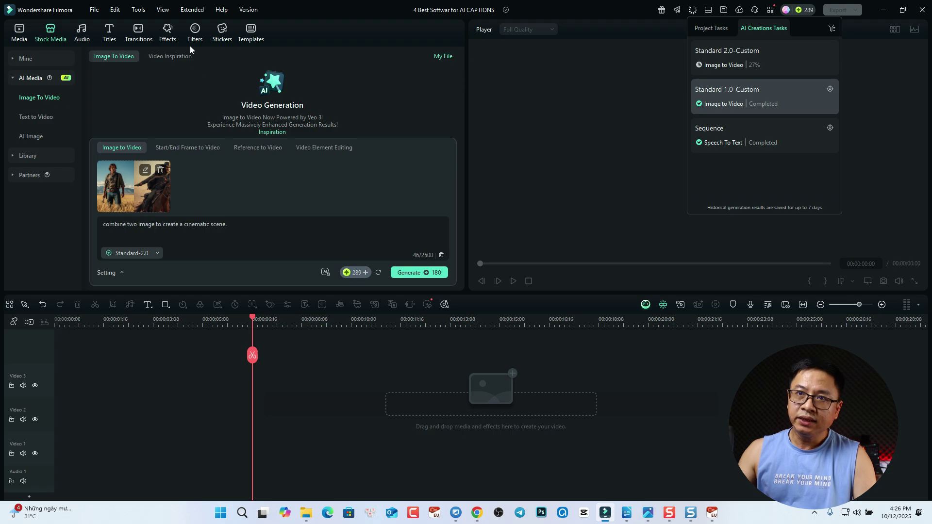
# Step: Browse Horror, Nano-B style and Newly Added templates, previewing OOTD Instant and Autumn Vibe Collage
pyautogui.click(168, 58)
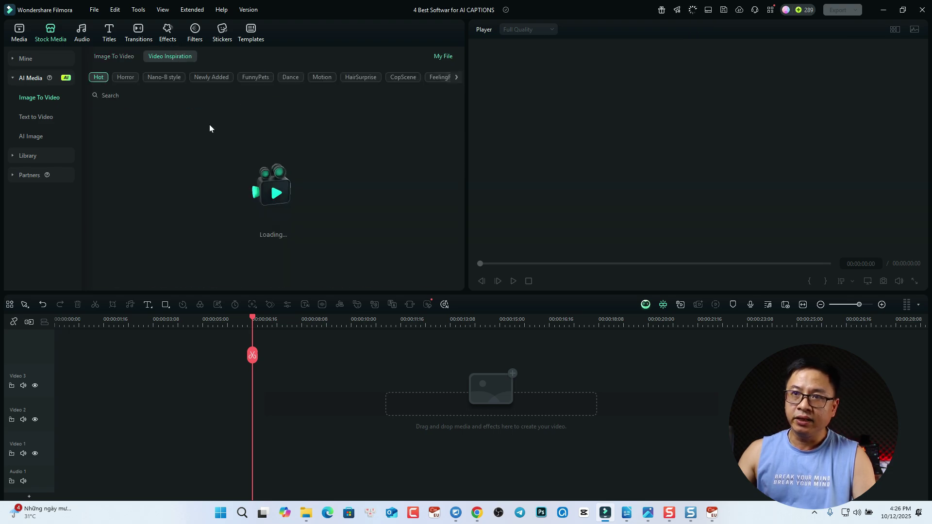
pyautogui.scroll(-3, 252, 198)
pyautogui.scroll(-3, 252, 198)
pyautogui.scroll(-3, 253, 198)
pyautogui.scroll(-3, 253, 198)
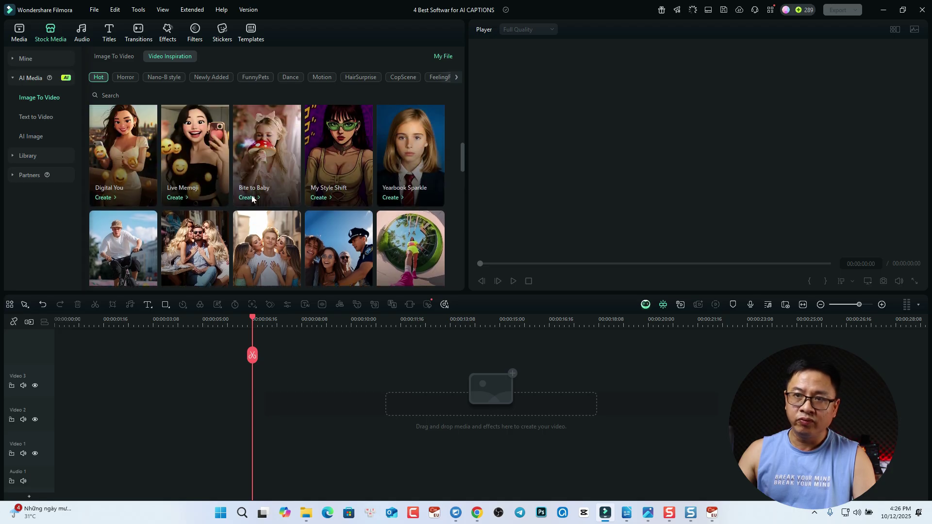
pyautogui.scroll(-3, 253, 198)
pyautogui.scroll(-3, 253, 199)
pyautogui.scroll(3, 253, 198)
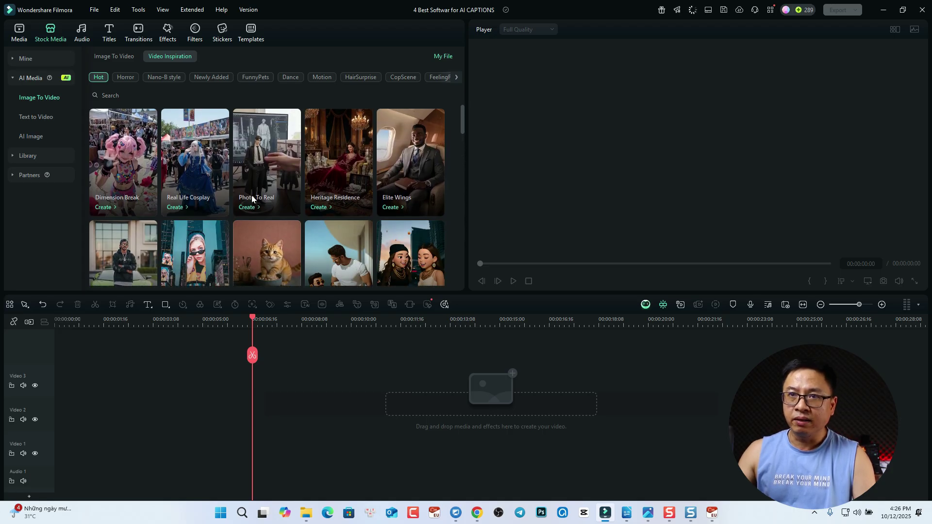
pyautogui.click(125, 78)
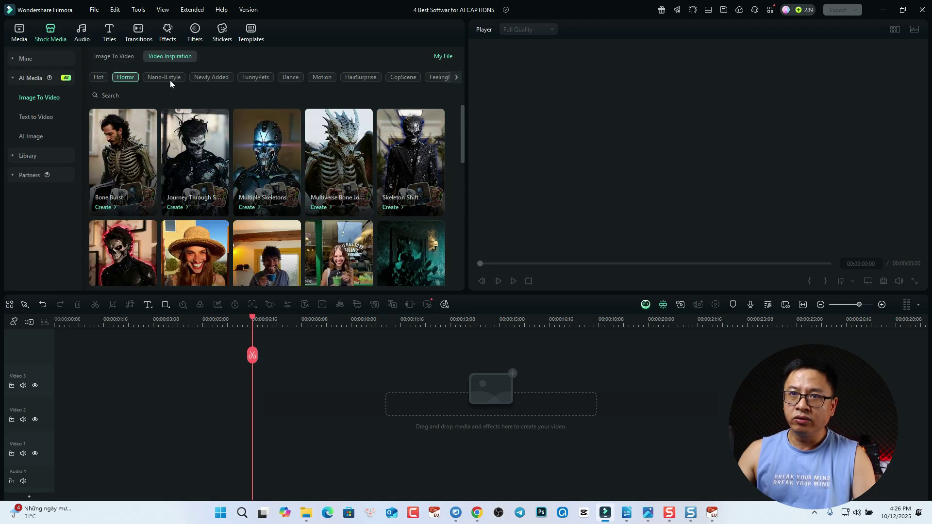
pyautogui.click(164, 77)
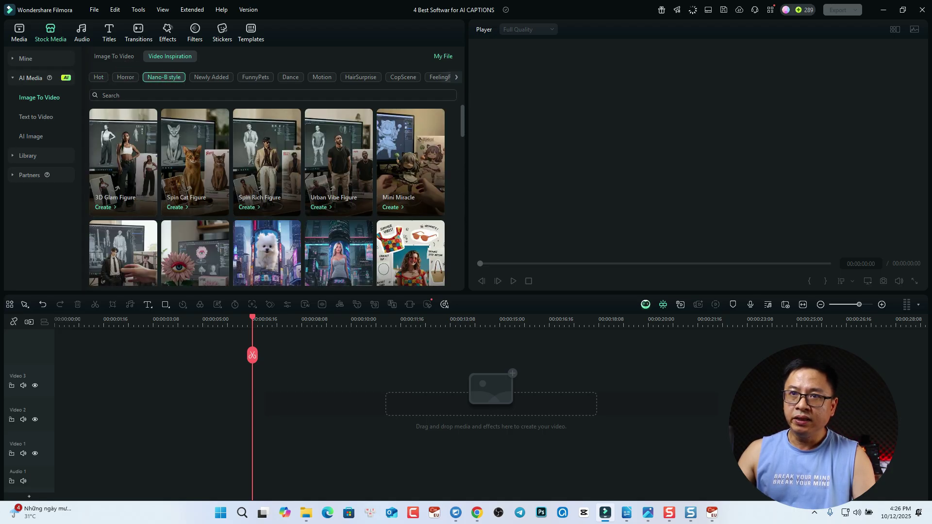
pyautogui.click(212, 78)
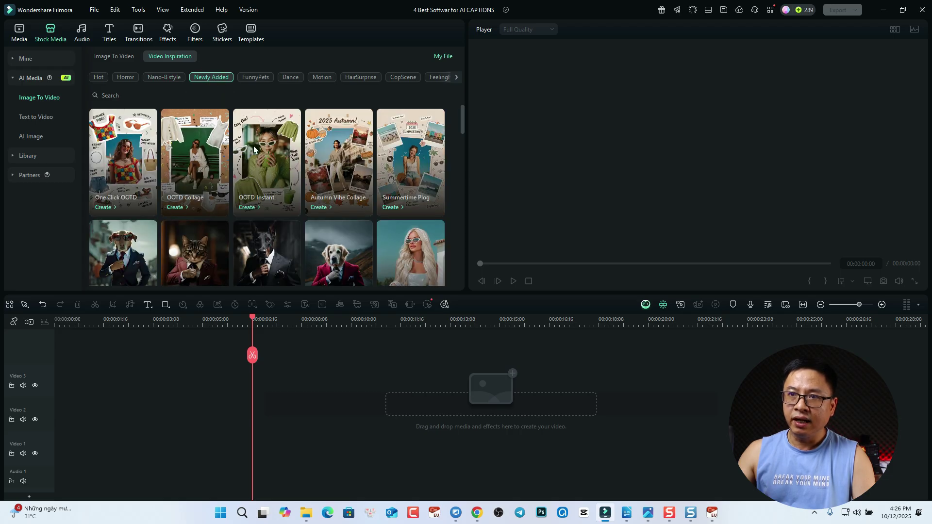
pyautogui.click(263, 165)
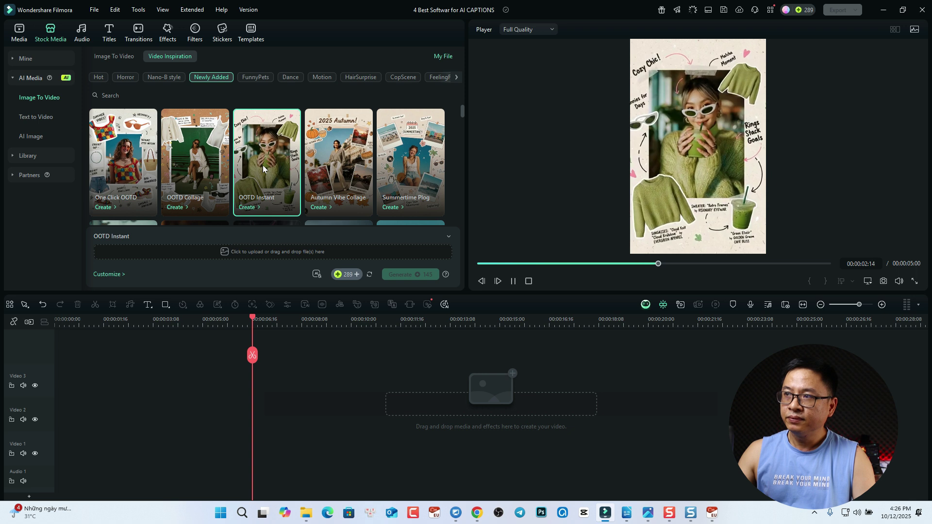
pyautogui.click(360, 167)
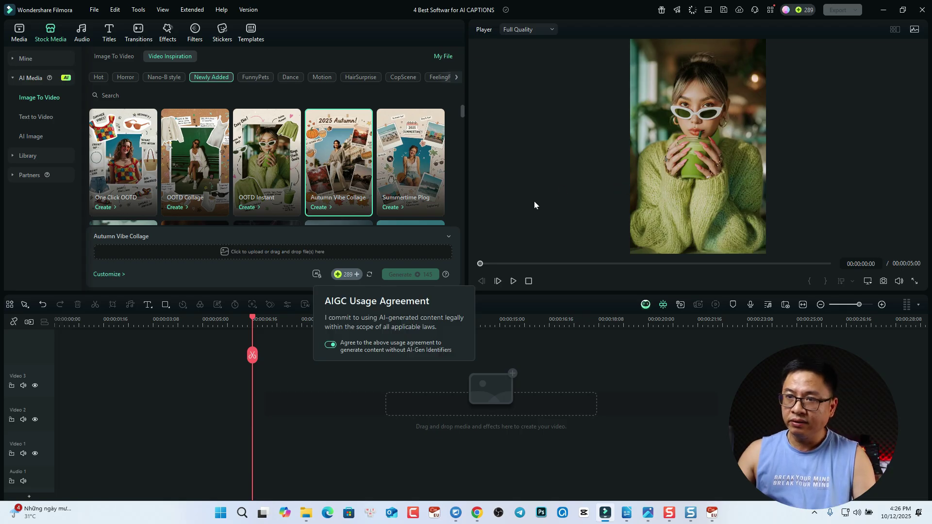
# Step: Review account credits and the top-up packages, then show the completed Standard-2.0 job in the tasks list
pyautogui.click(797, 10)
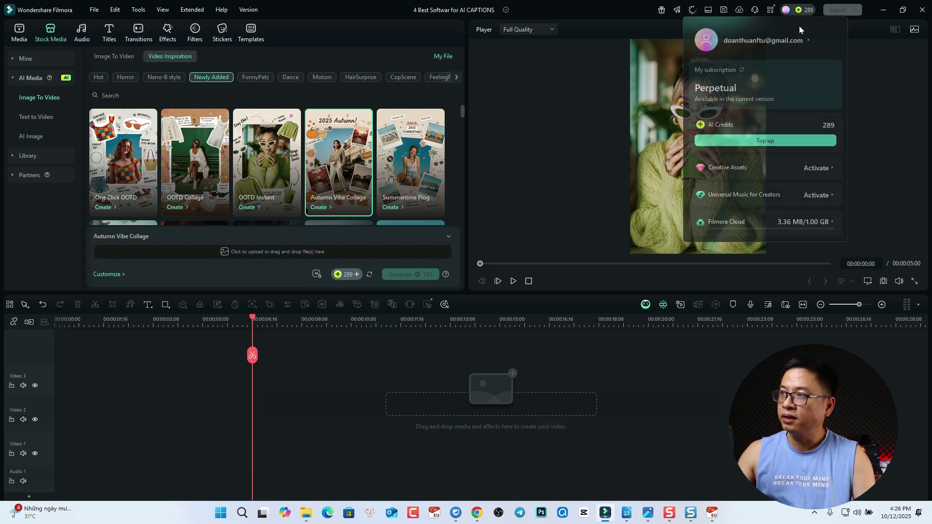
pyautogui.click(765, 140)
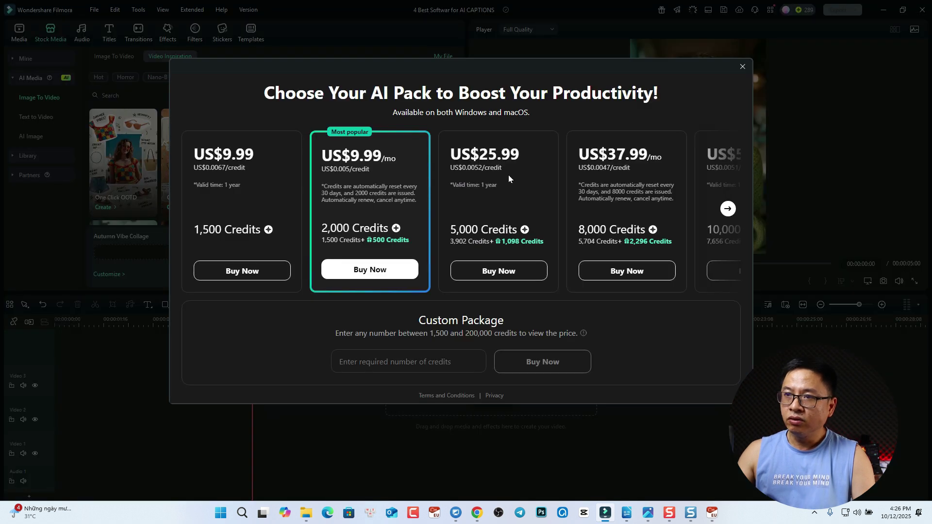
pyautogui.click(728, 210)
pyautogui.click(729, 210)
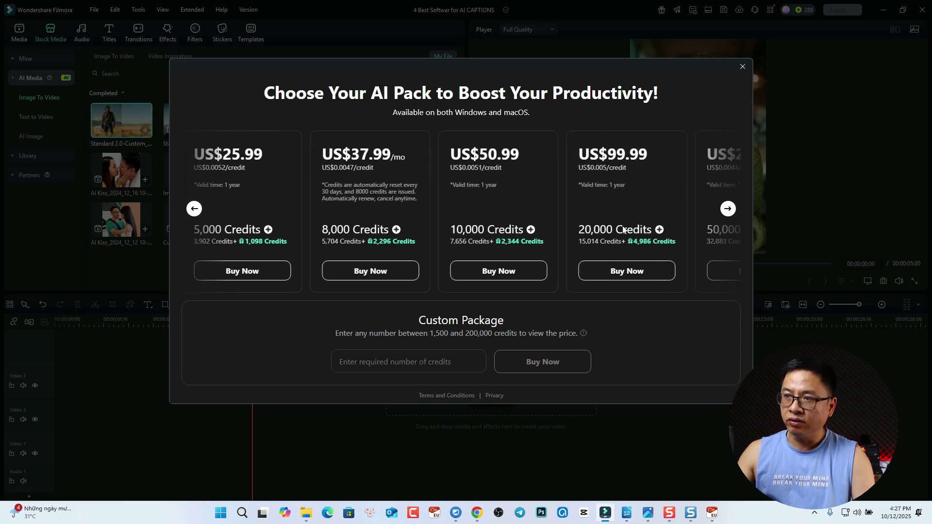
pyautogui.click(727, 208)
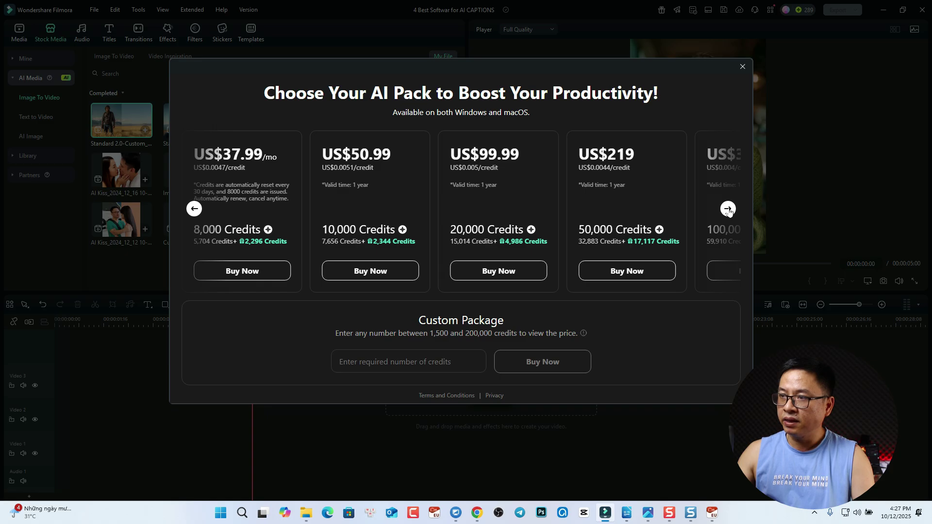
pyautogui.click(728, 209)
pyautogui.press('Escape')
pyautogui.click(692, 9)
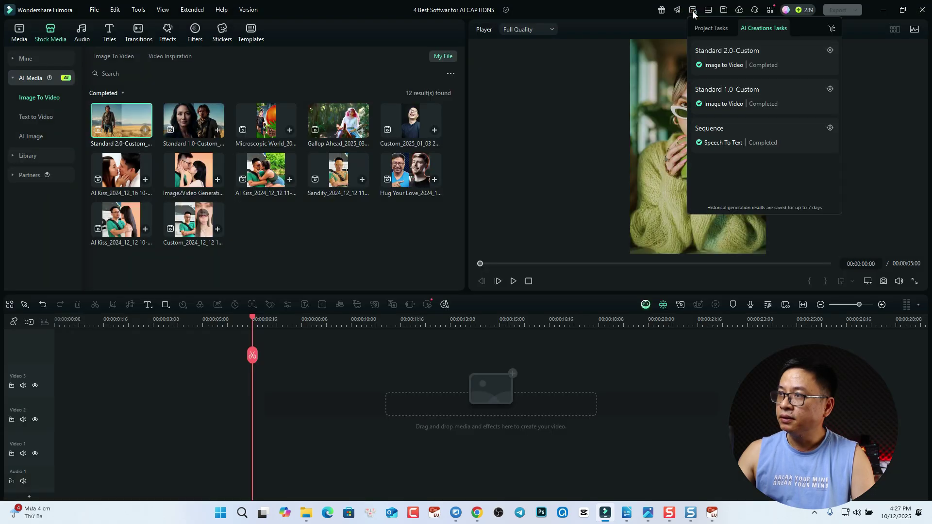
# Step: Place the Standard 2.0-Custom clip from My File on Video 3 and play it from the start
pyautogui.click(744, 64)
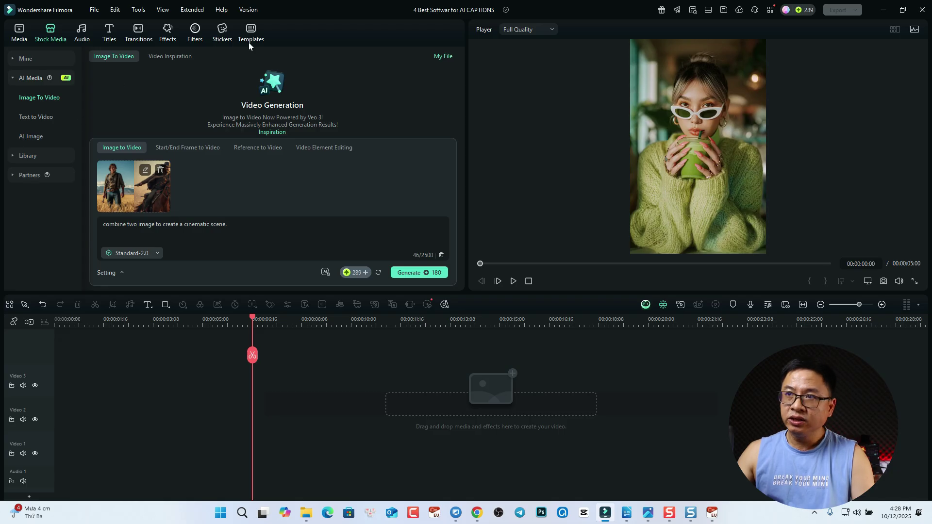
pyautogui.click(442, 57)
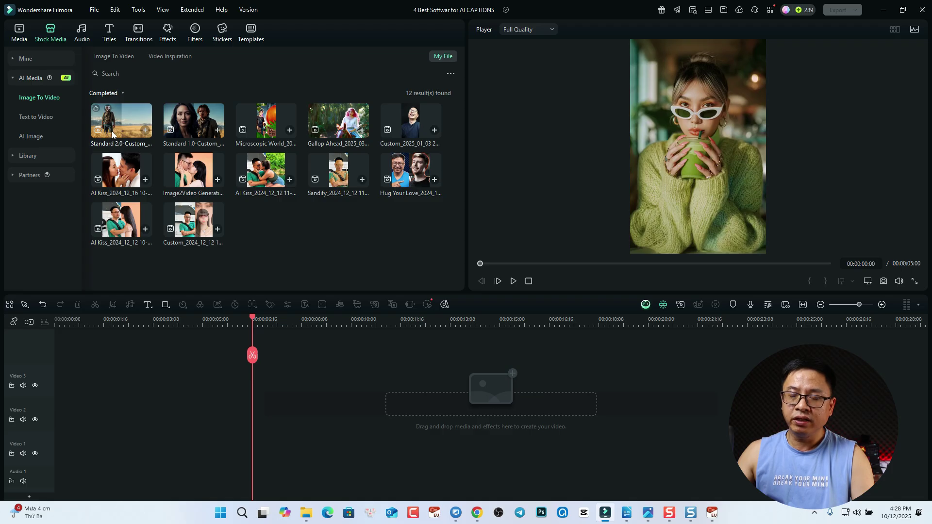
pyautogui.moveTo(113, 124); pyautogui.dragTo(76, 379)
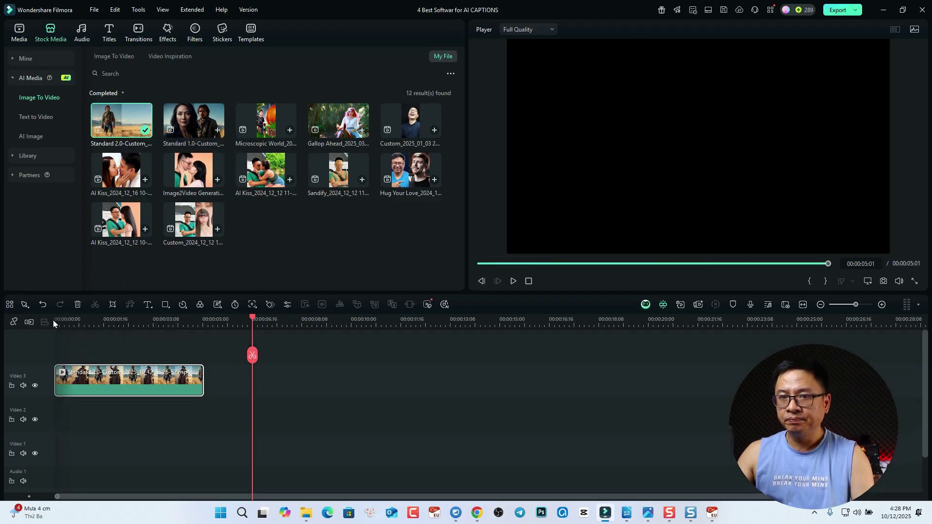
pyautogui.click(54, 320)
pyautogui.press('space')
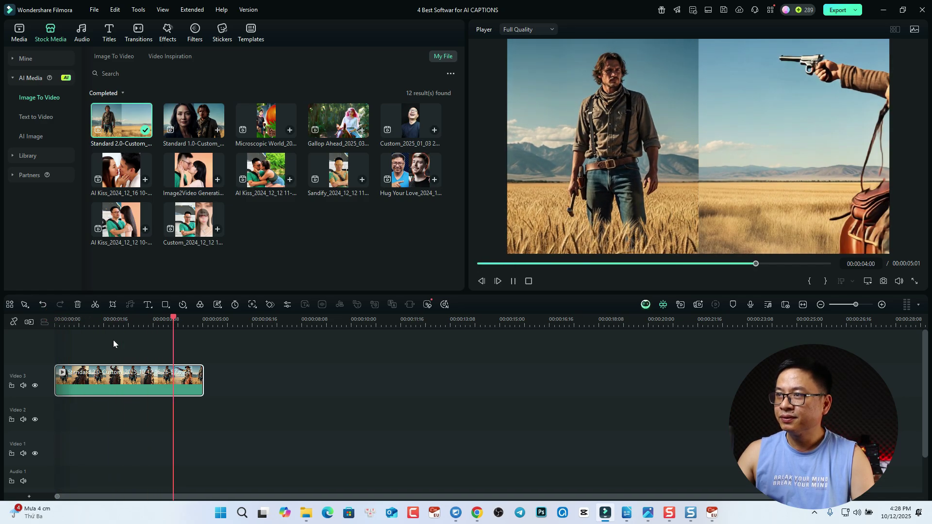
pyautogui.click(61, 321)
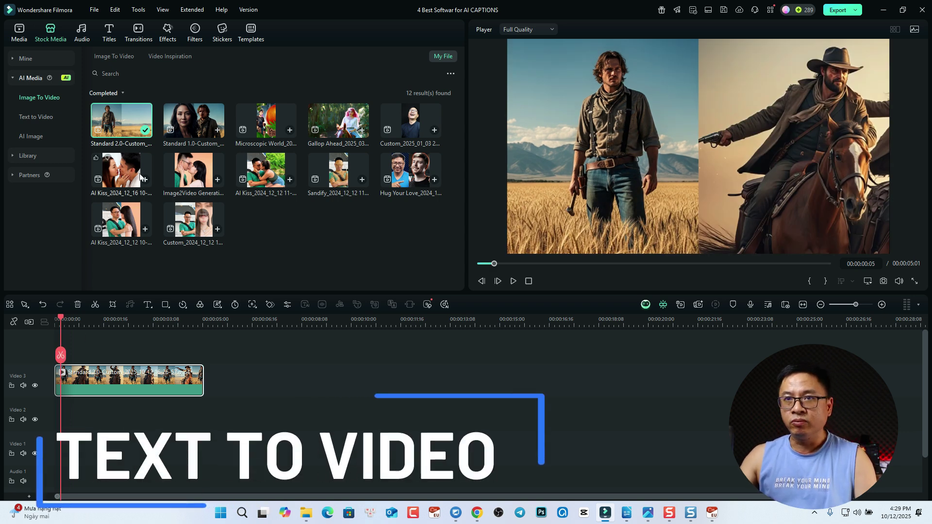
# Step: Switch to Text to Video and change the generation model from Google Veo 3 to Normal Mode
pyautogui.click(30, 119)
pyautogui.click(166, 99)
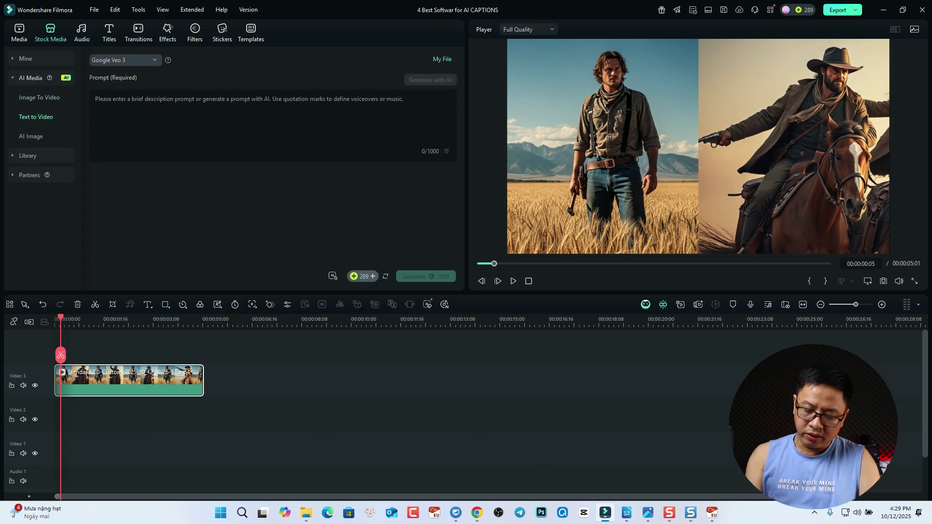
pyautogui.write('cre')
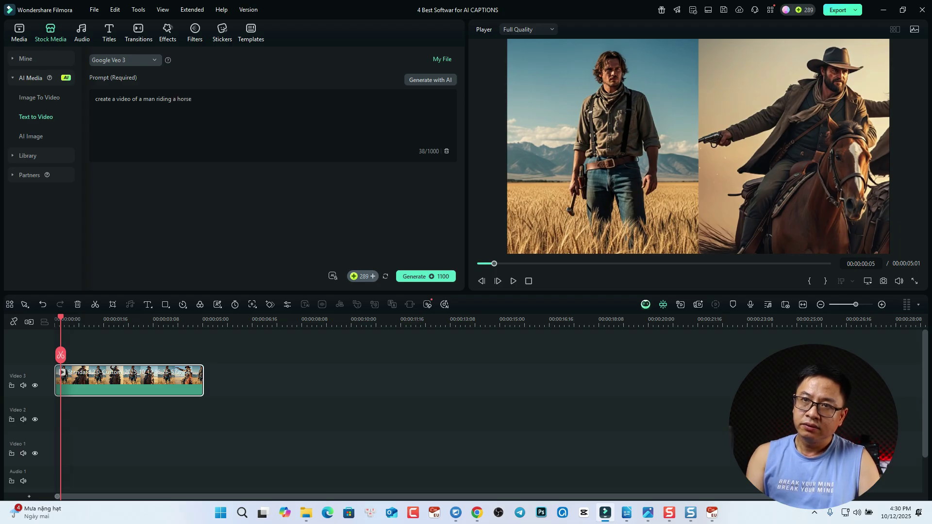
pyautogui.press('BackSpace')
pyautogui.write('.')
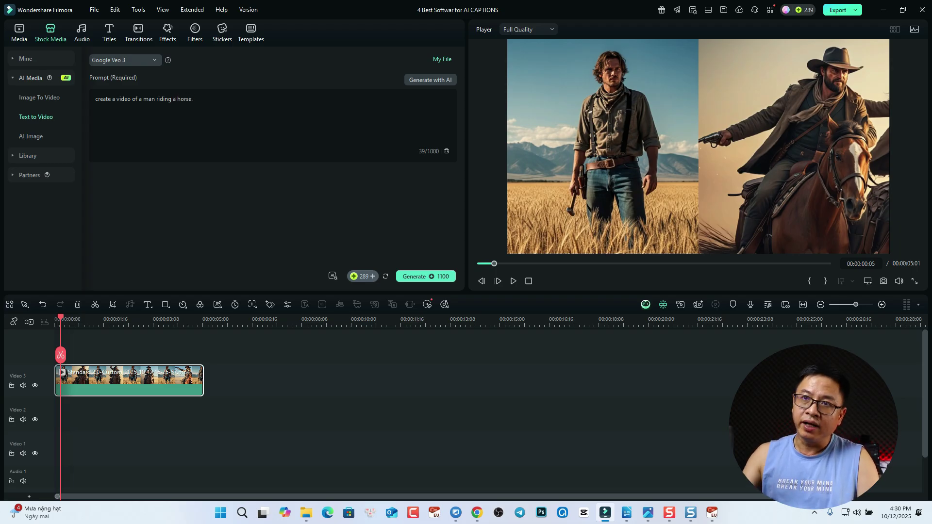
pyautogui.write(',')
pyautogui.click(152, 61)
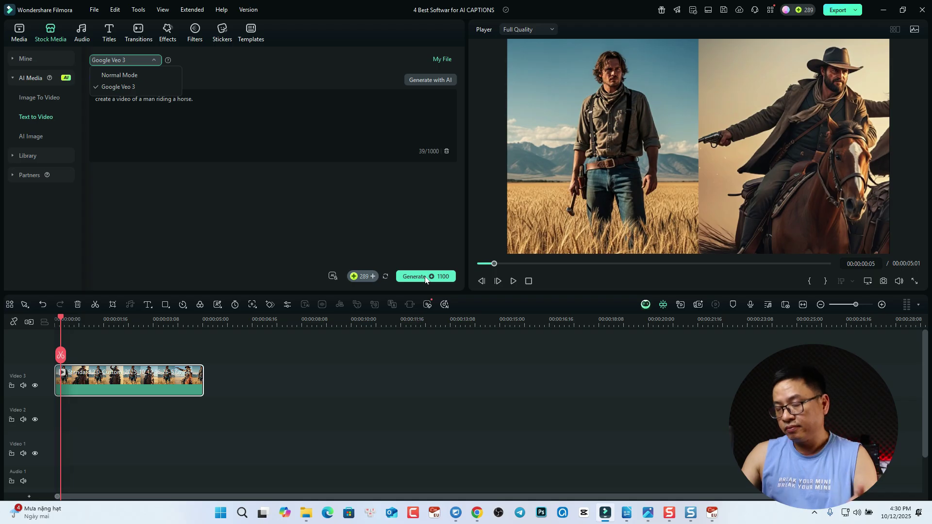
pyautogui.click(109, 76)
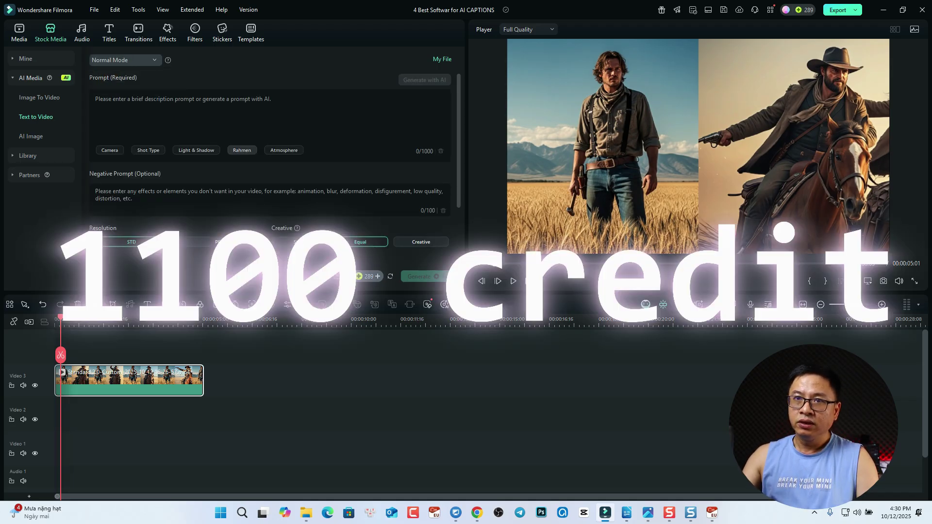
# Step: Enter the prompt 'man riding a horse' and browse the camera, shot type, light, Rahmen and atmosphere suggestions
pyautogui.click(127, 109)
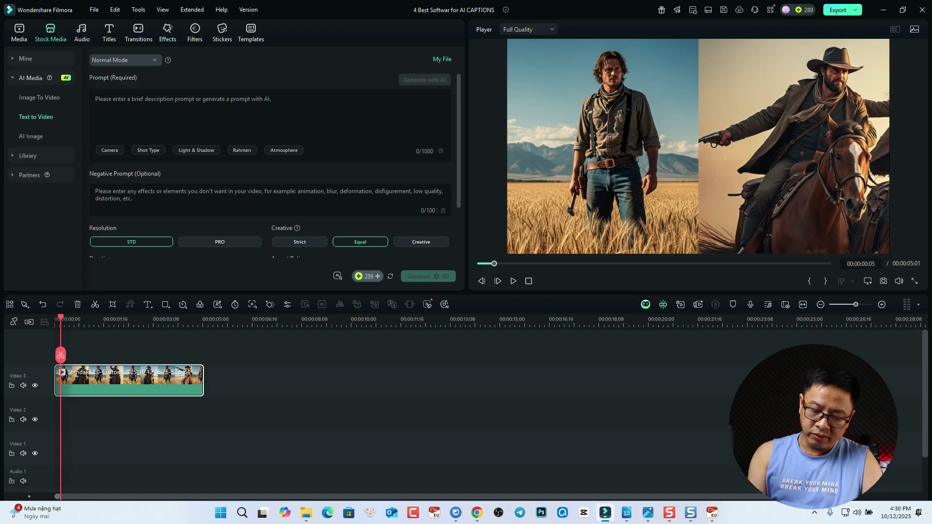
pyautogui.write('man riding a horse')
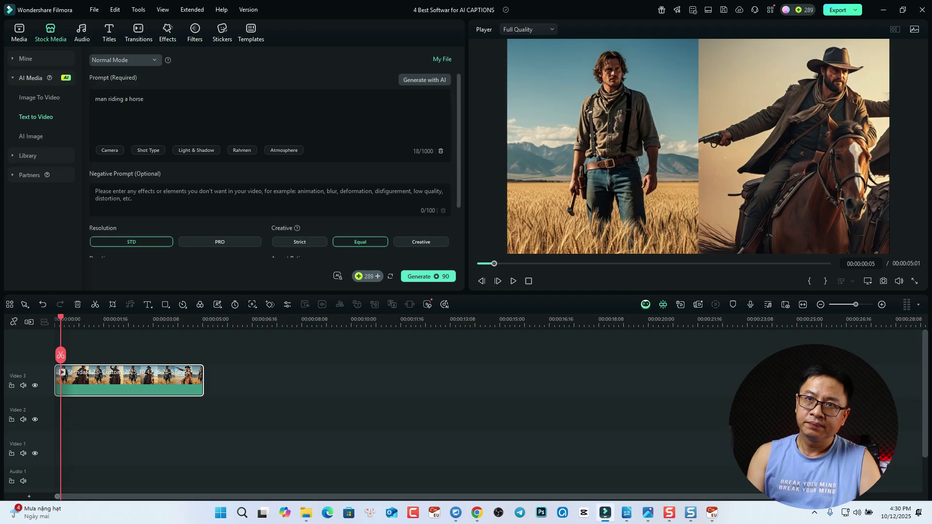
pyautogui.click(111, 151)
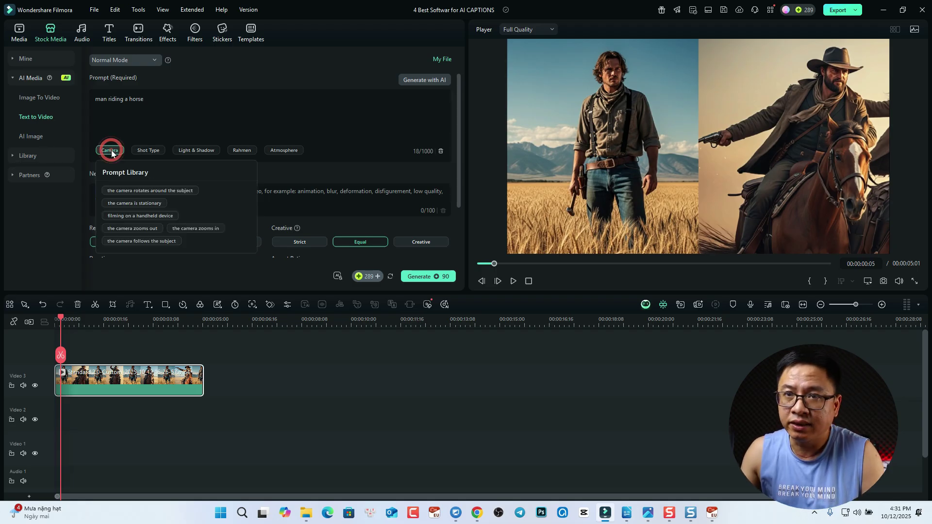
pyautogui.click(149, 150)
pyautogui.click(205, 151)
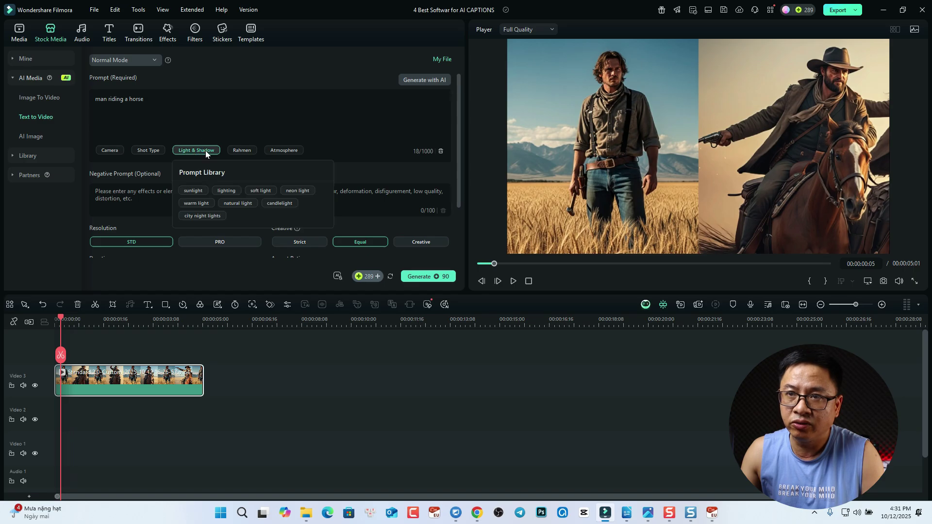
pyautogui.click(237, 149)
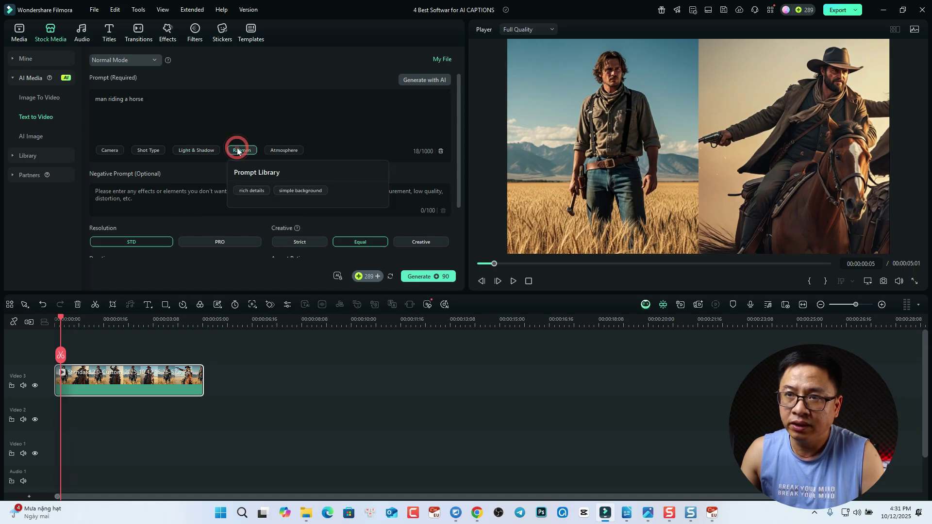
pyautogui.click(275, 150)
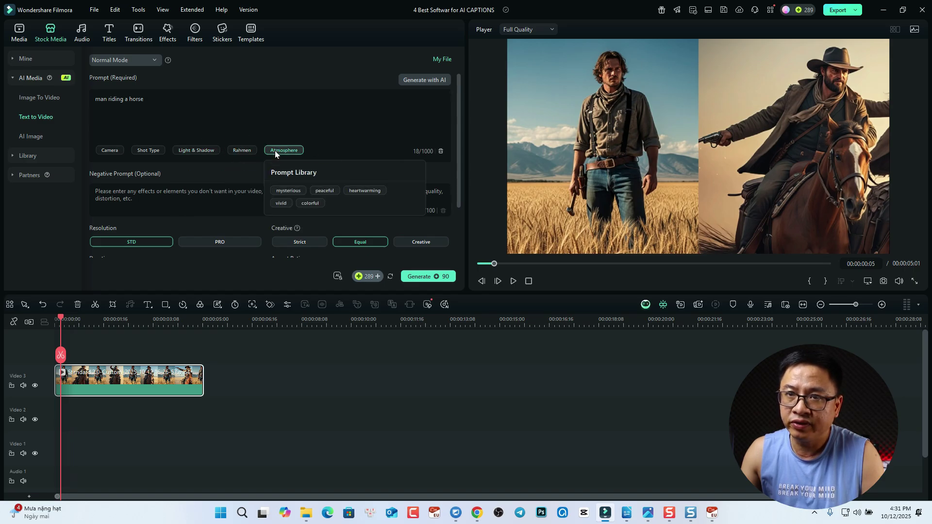
pyautogui.click(163, 198)
pyautogui.scroll(-2, 187, 209)
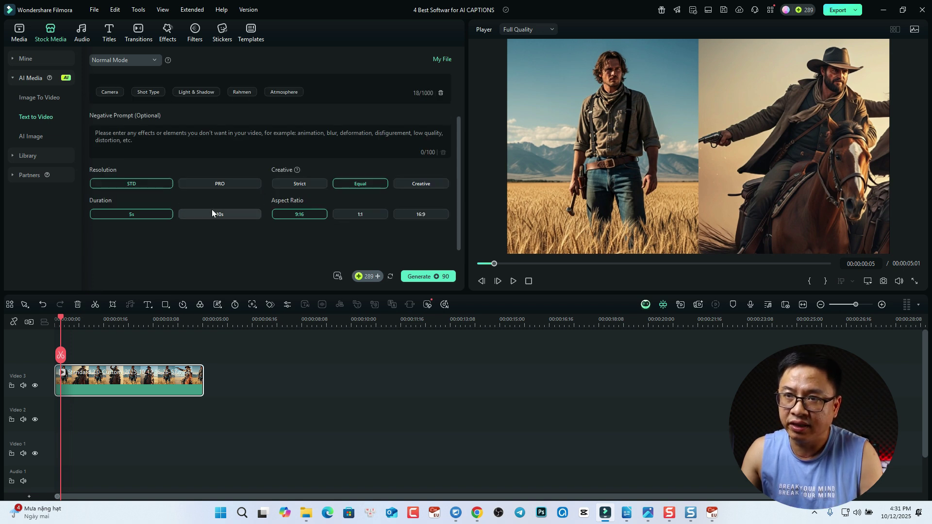
# Step: Keep Resolution at STD after trying PRO, Duration 5s, and set Aspect Ratio 16:9
pyautogui.click(219, 183)
pyautogui.click(125, 184)
pyautogui.click(221, 183)
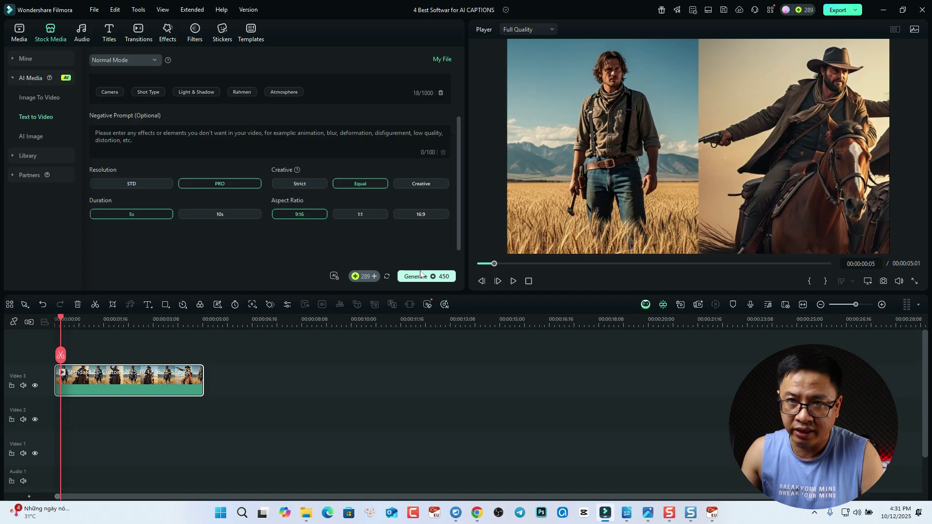
pyautogui.click(133, 183)
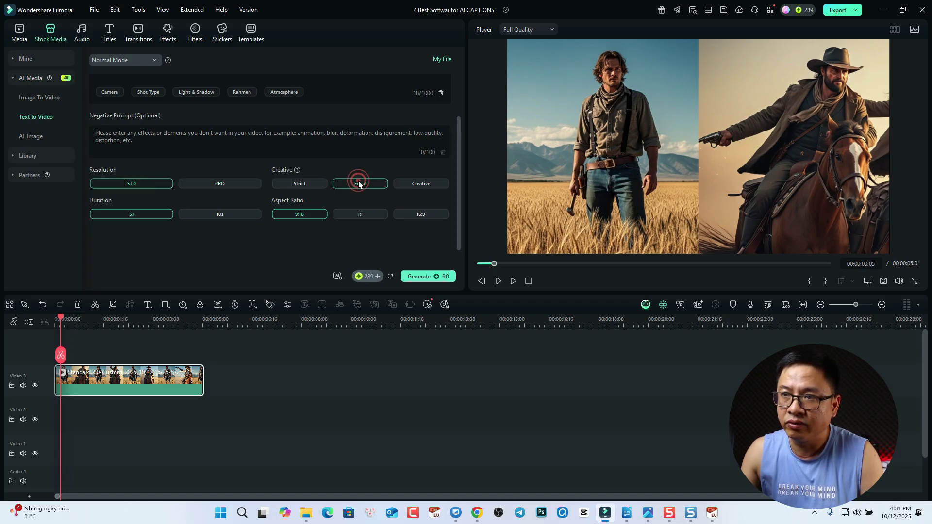
pyautogui.click(427, 212)
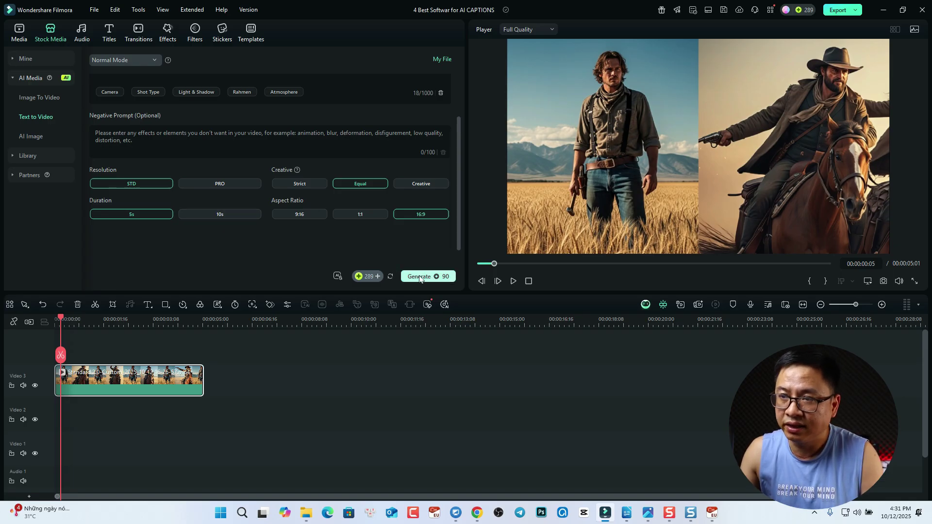
# Step: Generate the horse-riding clip, drop it after the western clip despite the resolution mismatch, and play it
pyautogui.click(421, 277)
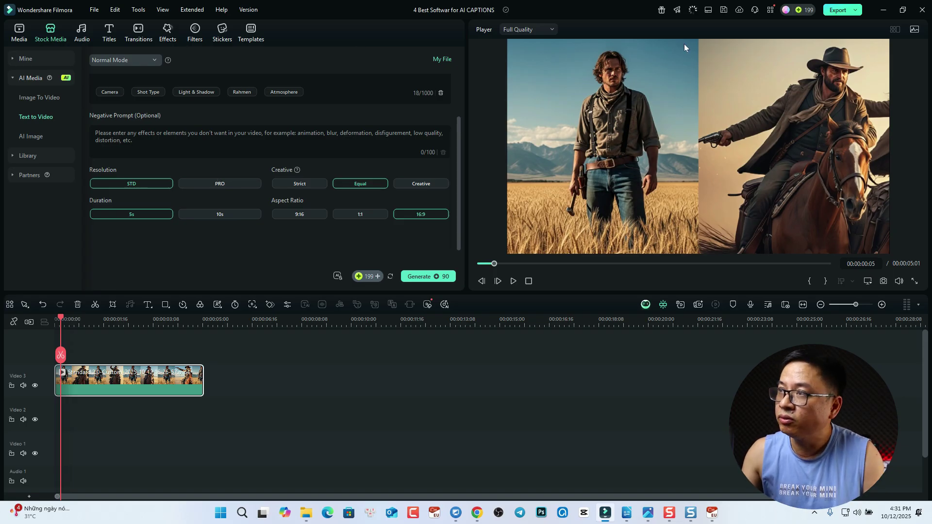
pyautogui.click(693, 11)
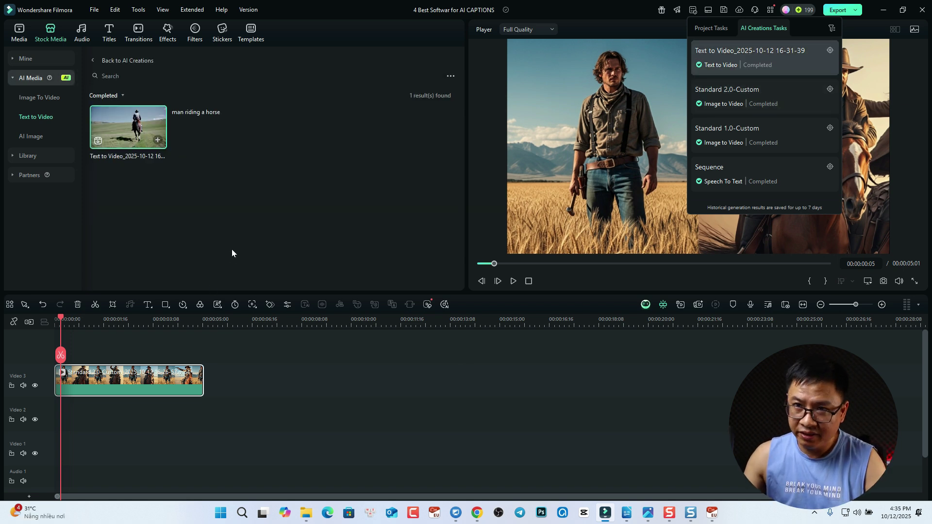
pyautogui.moveTo(127, 139); pyautogui.dragTo(212, 375)
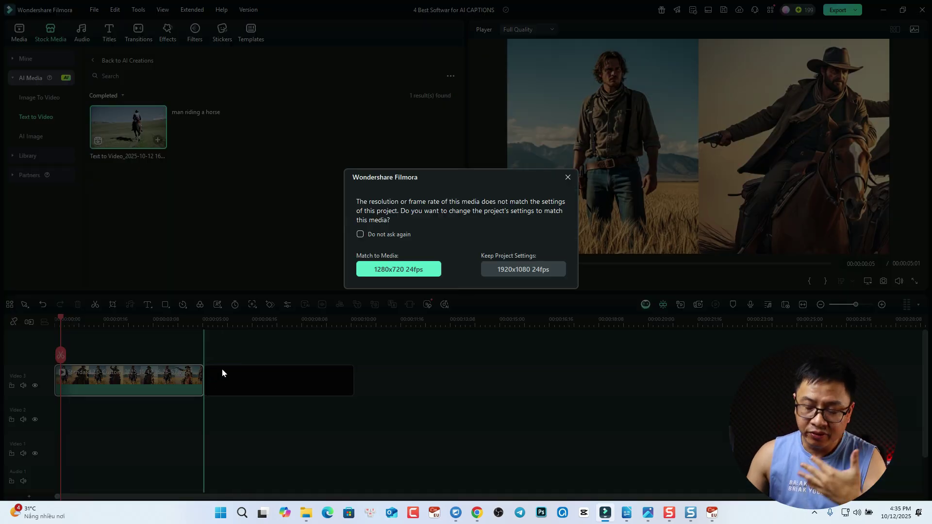
pyautogui.click(516, 272)
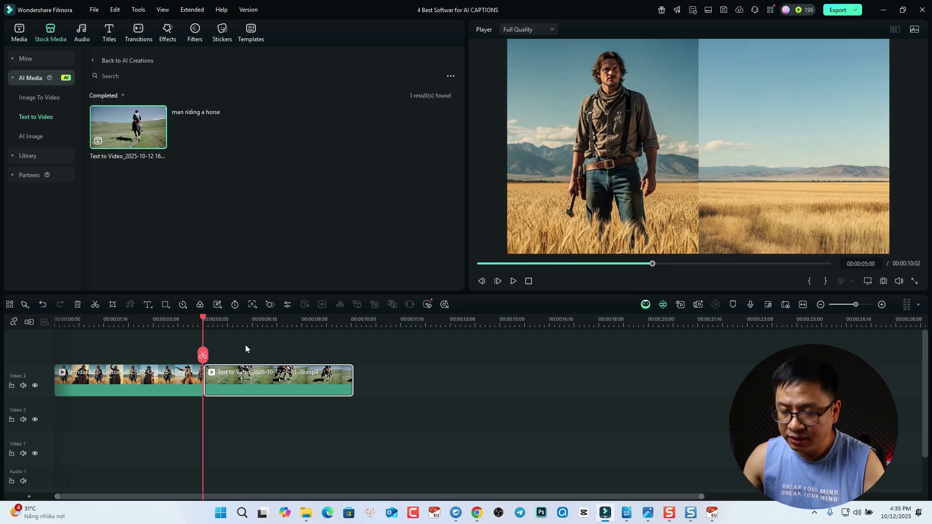
pyautogui.press('space')
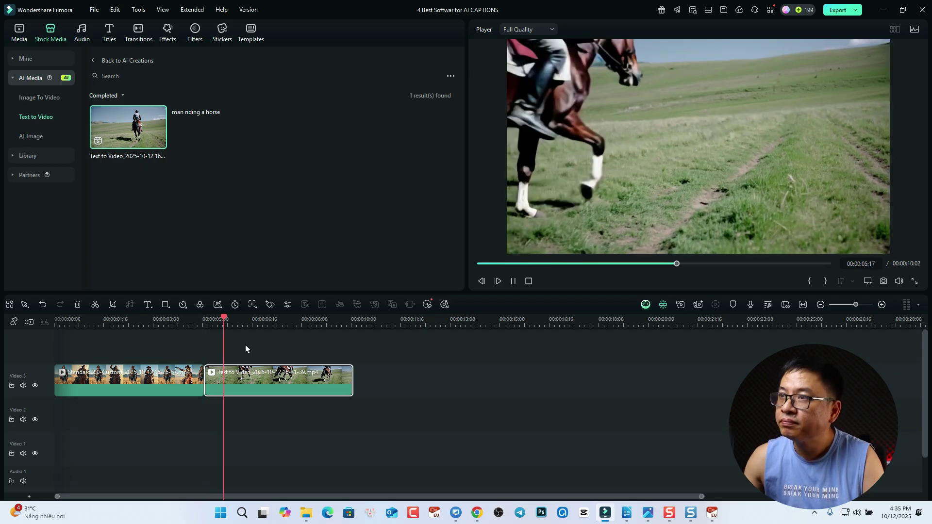